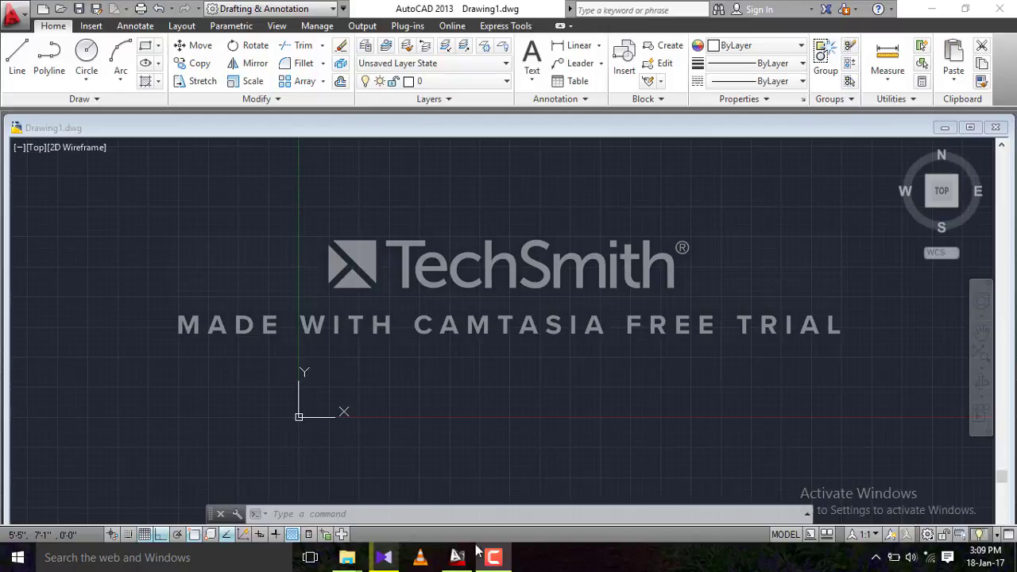
- Draw a three-point arc in the upper-left of the empty drawing
left_click(407, 514)
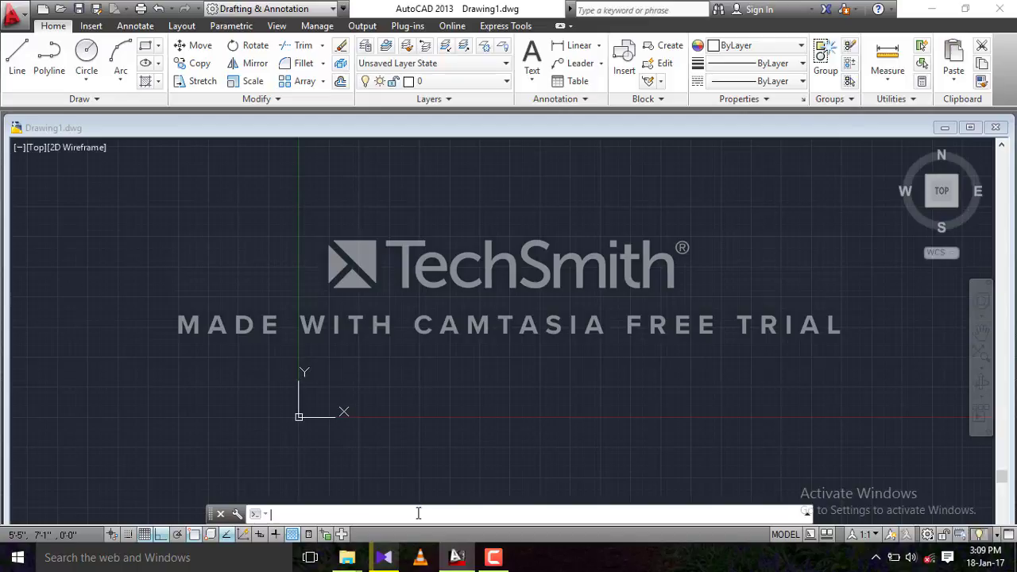
type("a")
key("Return")
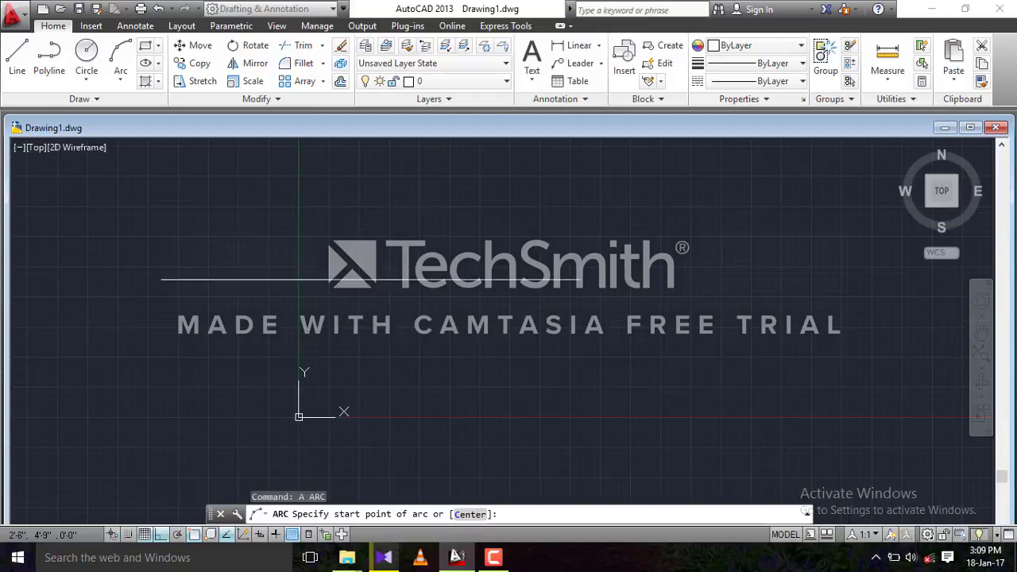
left_click(352, 270)
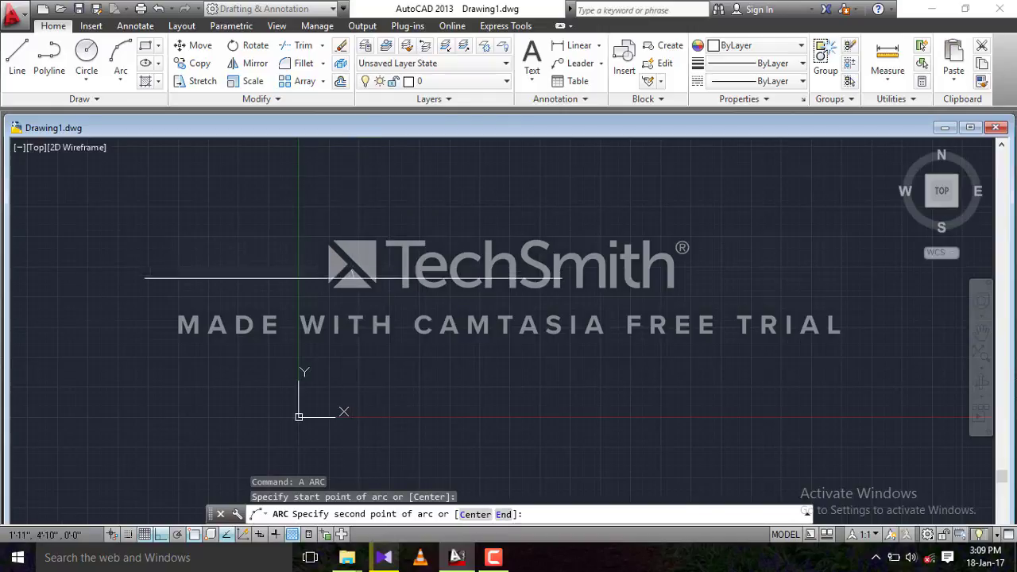
left_click(507, 311)
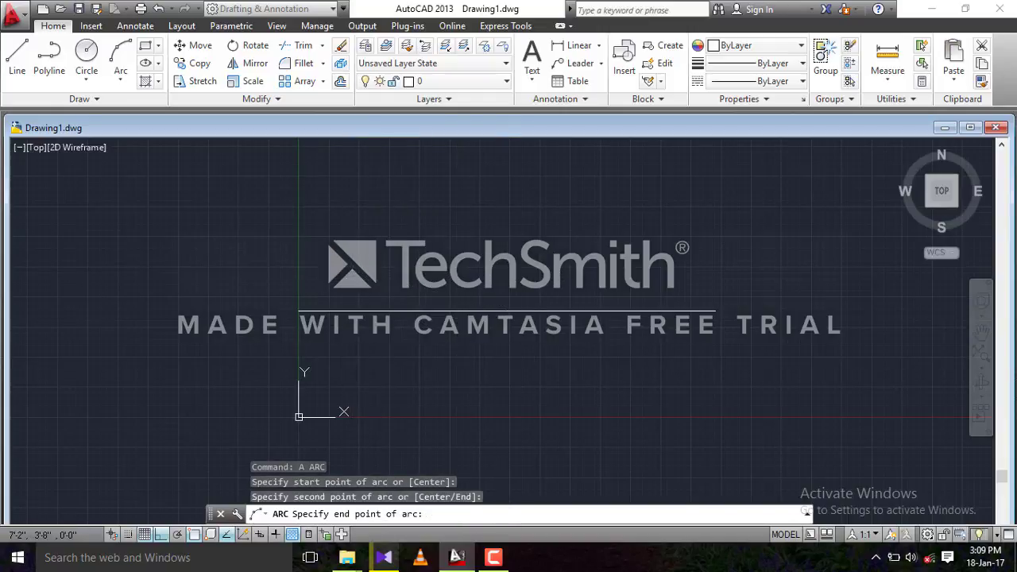
left_click(589, 272)
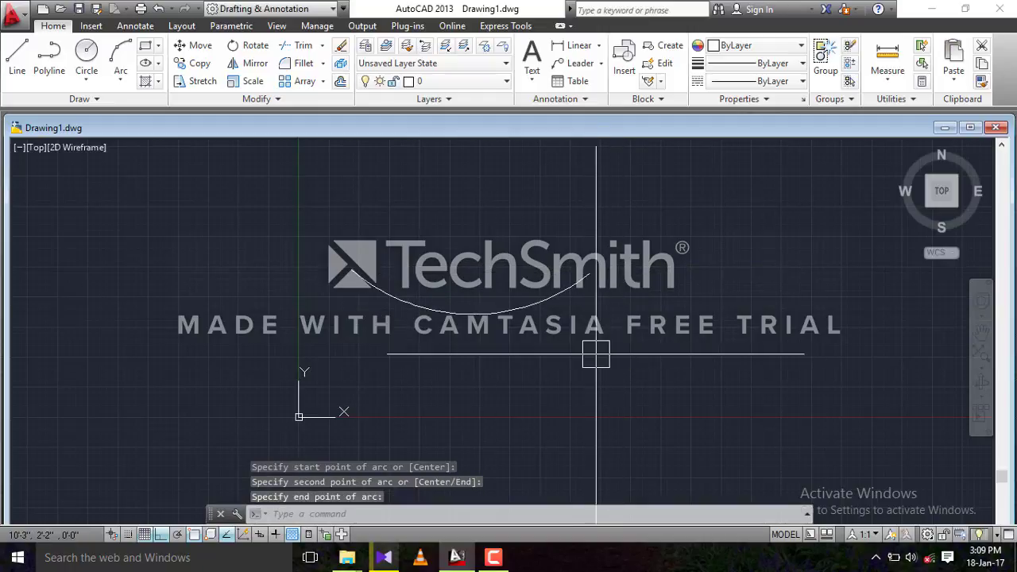
- Draw a second three-point arc at lower right, then crossing-select both arcs
key("Return")
left_click(552, 367)
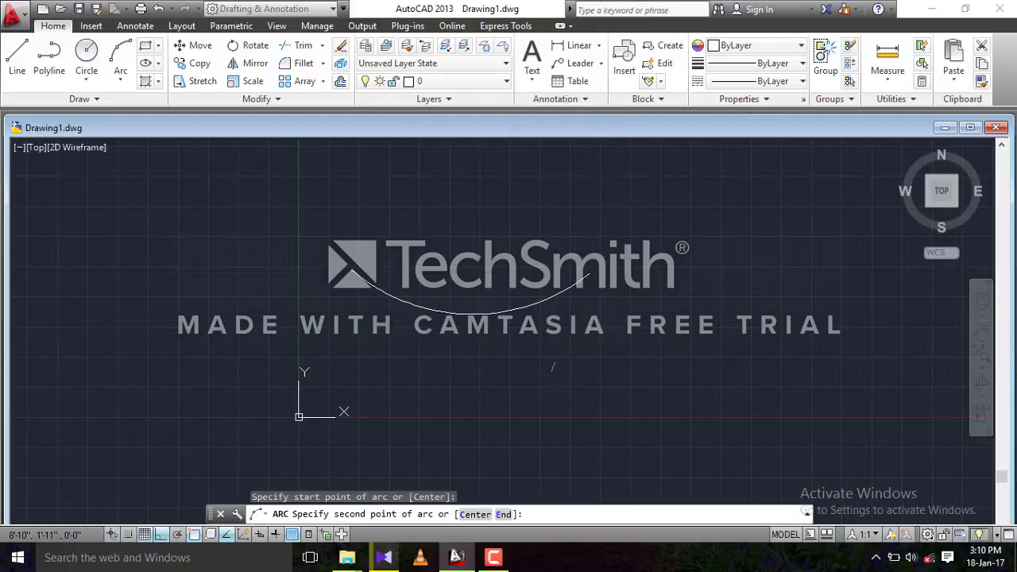
left_click(622, 327)
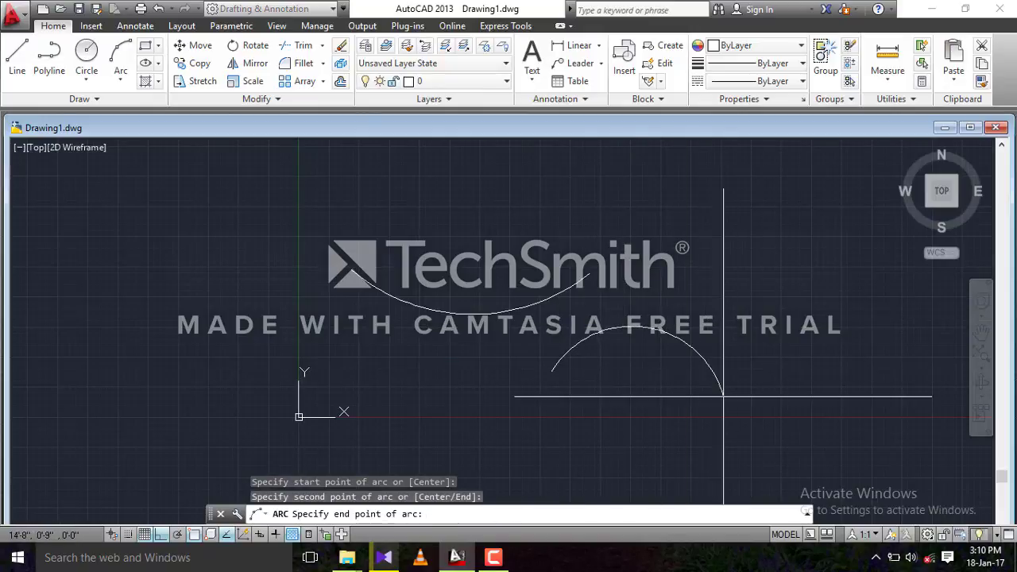
left_click(727, 383)
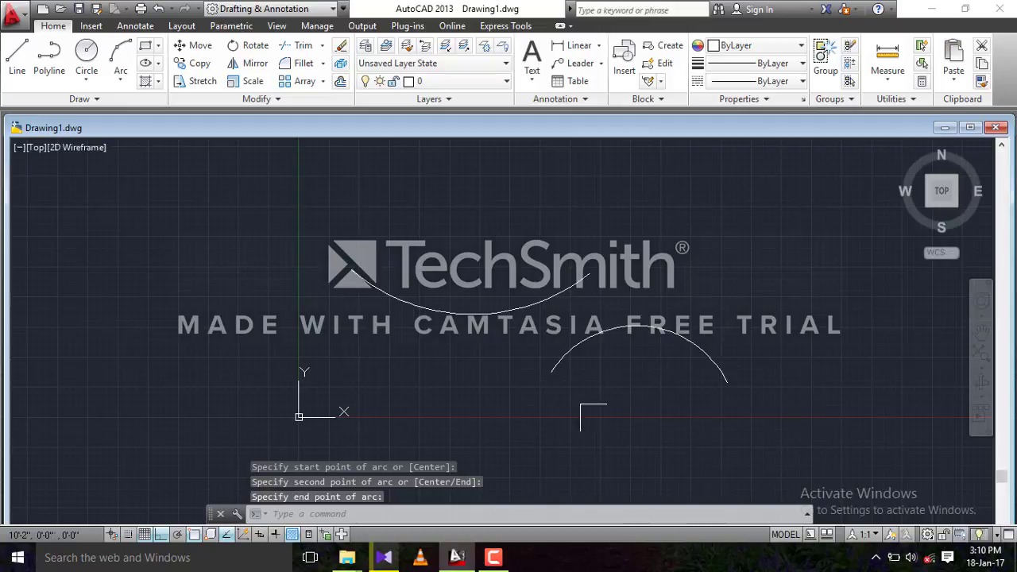
left_click(662, 385)
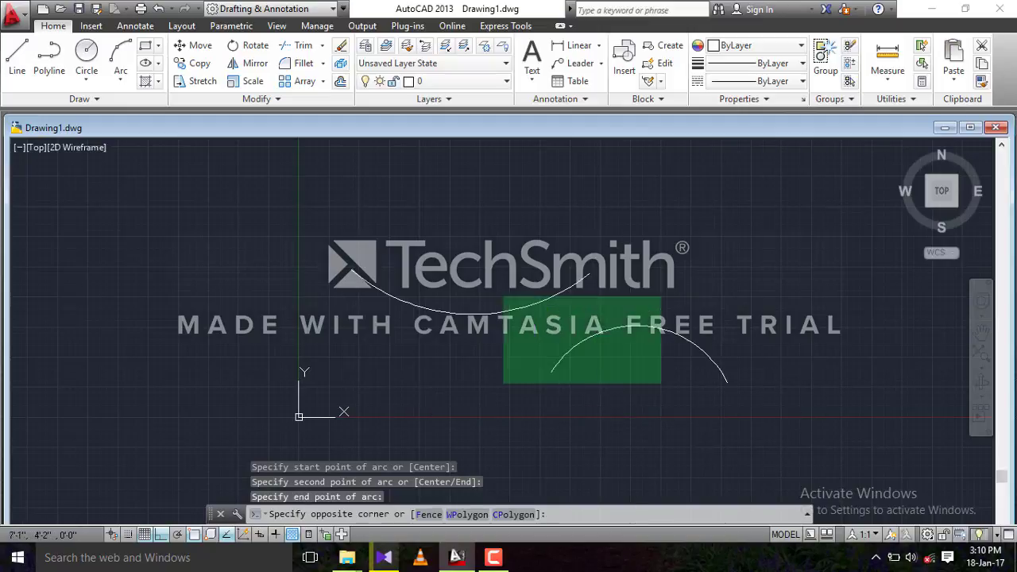
left_click(436, 264)
- Erase both selected arcs and start the LINE command
key("Delete")
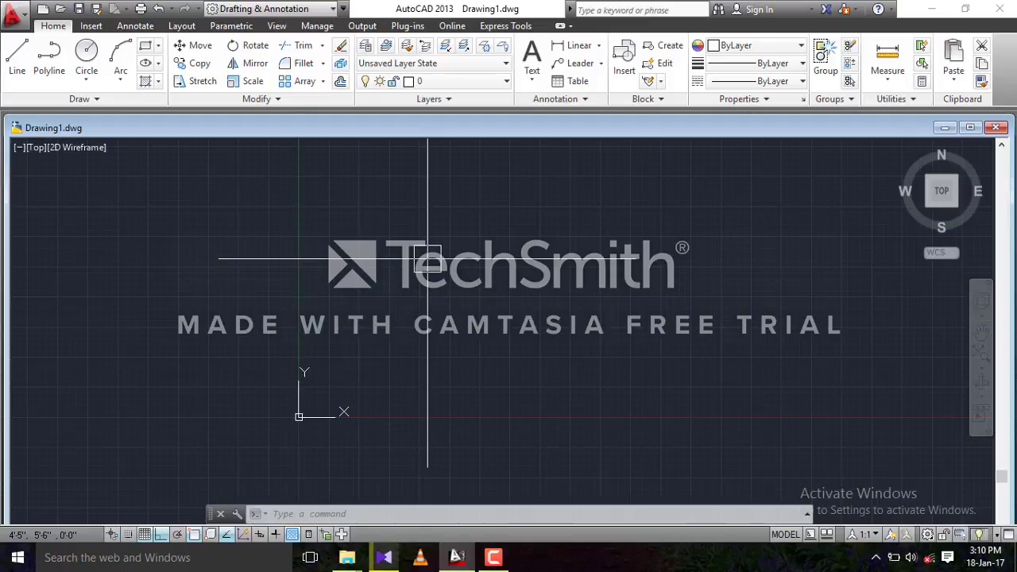
type("L")
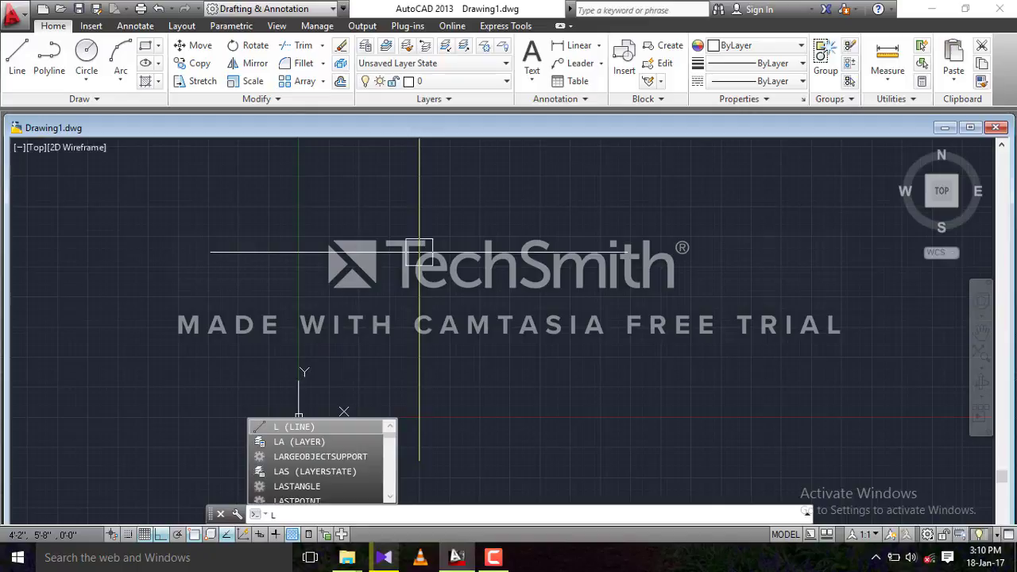
key("Return")
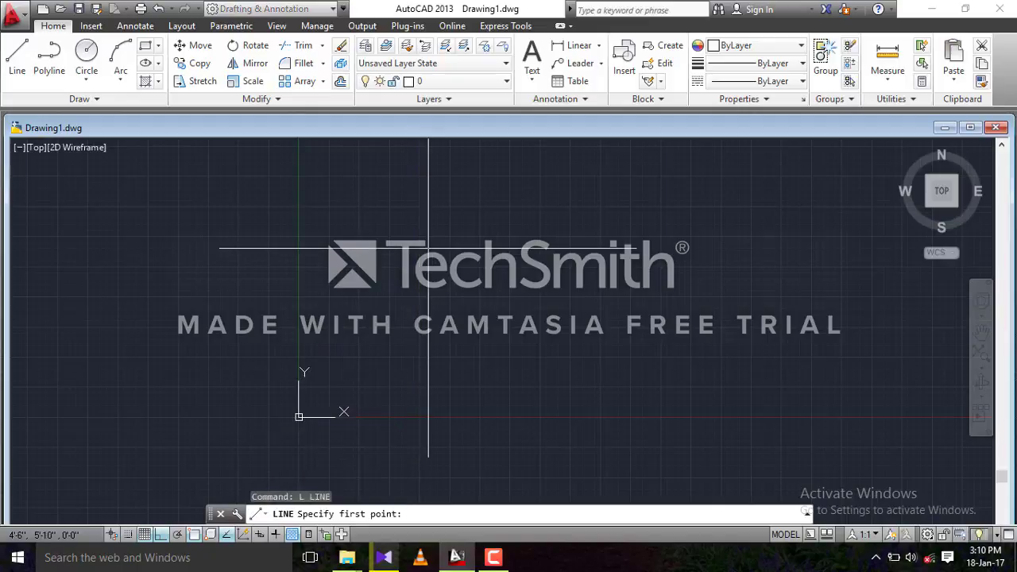
- Draw two parallel, equal-height vertical lines side by side with Ortho on
left_click(418, 231)
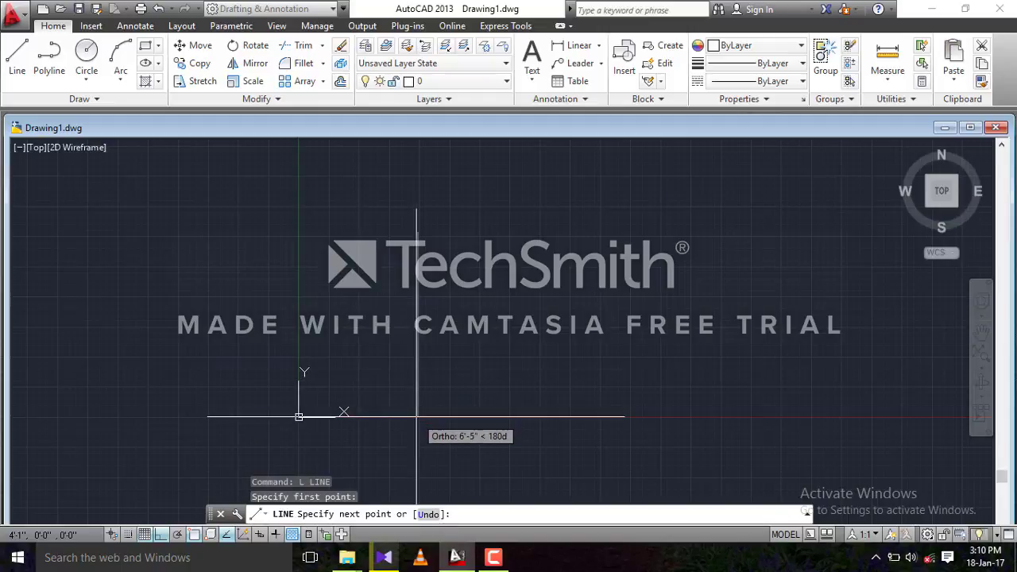
left_click(418, 416)
key("Return")
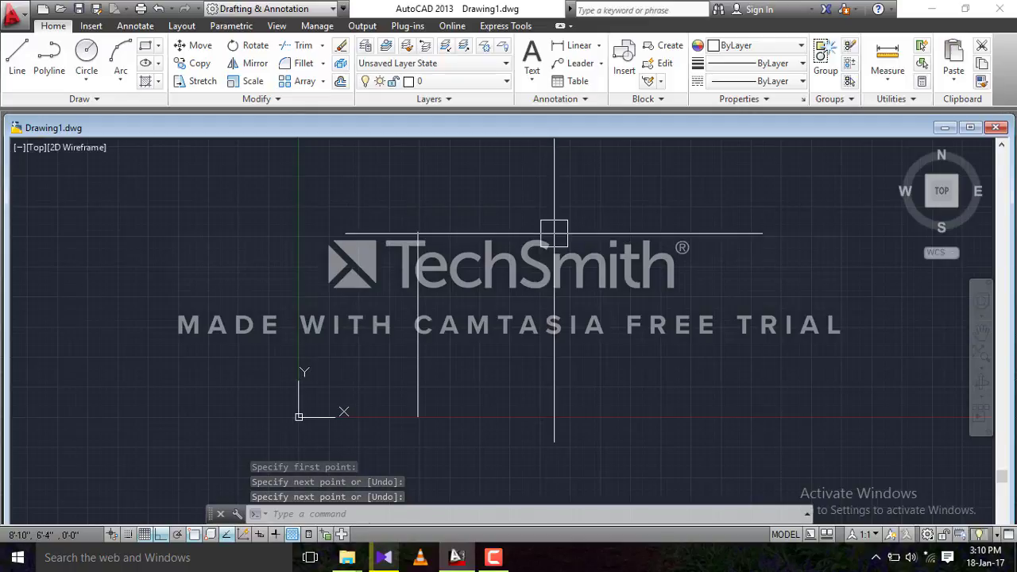
key("Return")
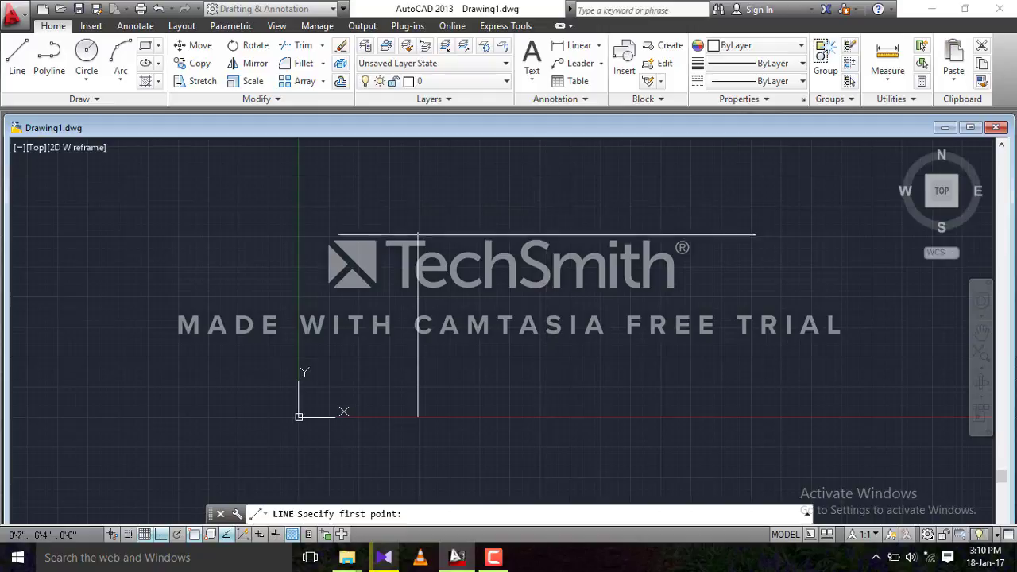
left_click(552, 230)
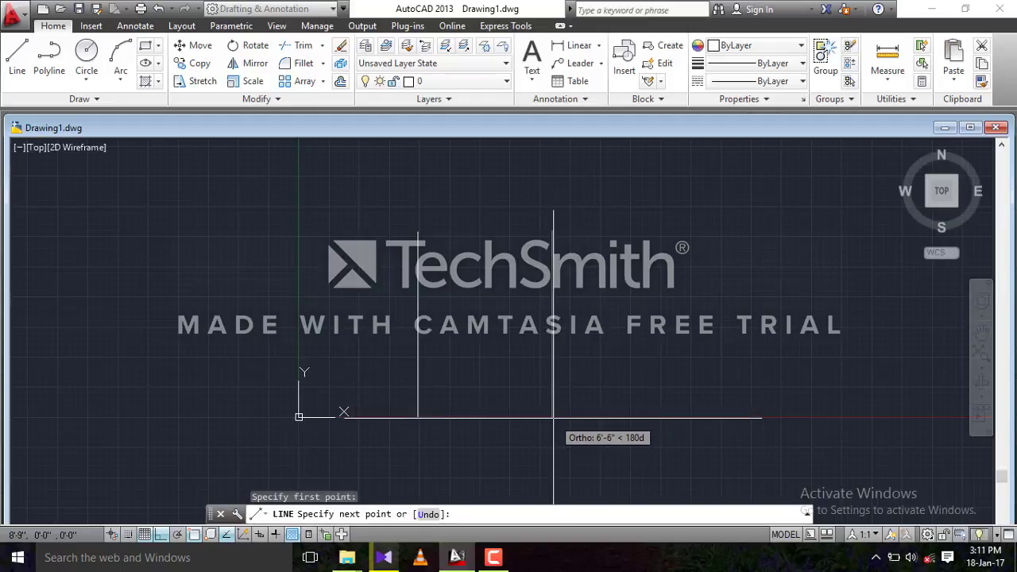
left_click(554, 417)
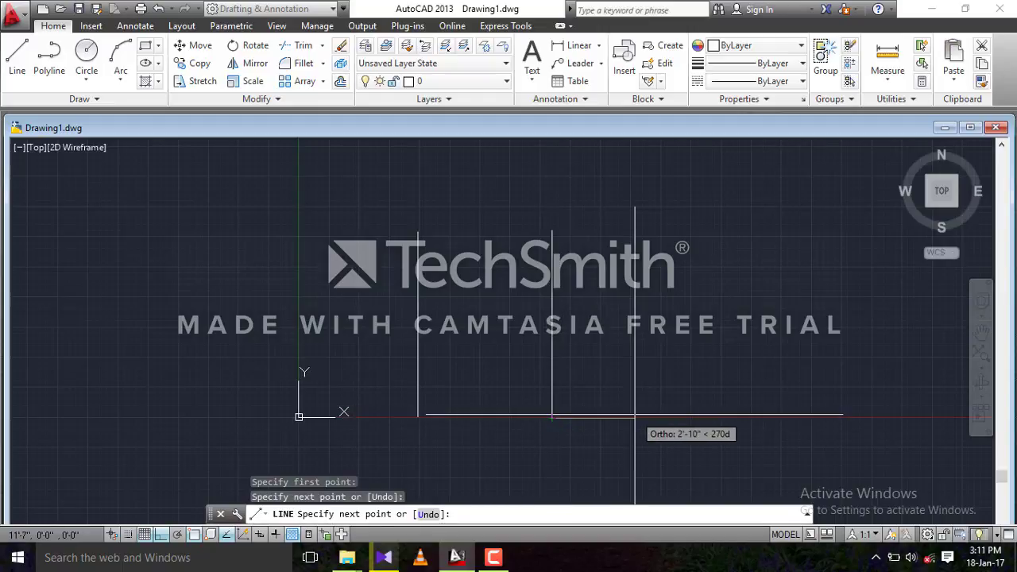
key("Return")
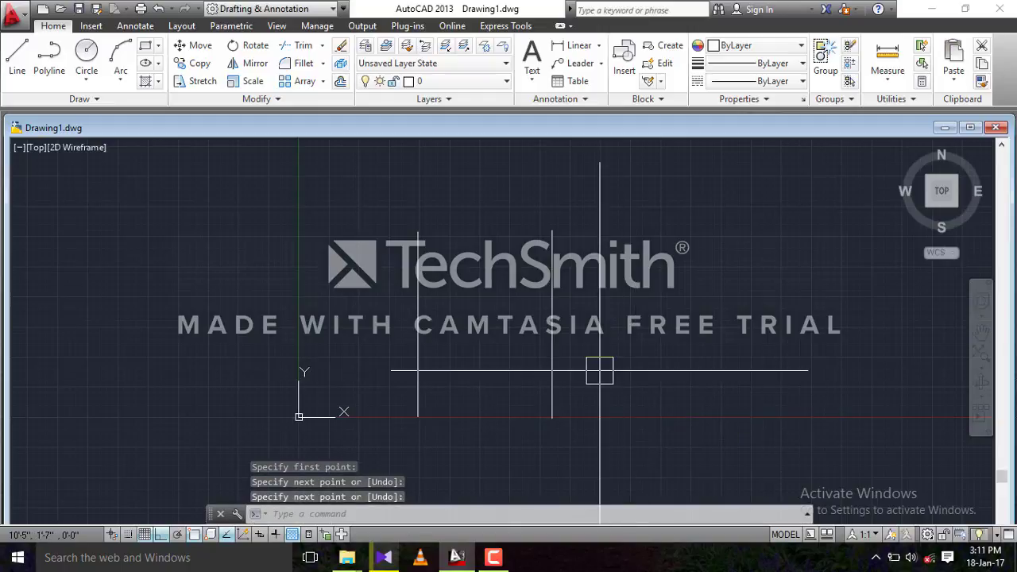
type("a")
key("Return")
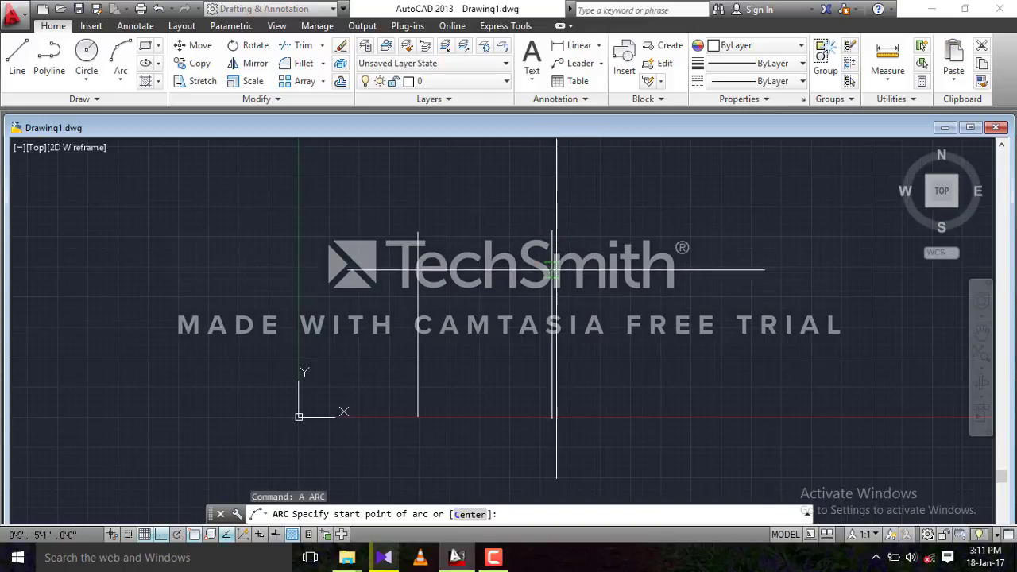
- Draw a right-bulging three-point arc from the right line's top endpoint to its bottom endpoint
left_click(553, 269)
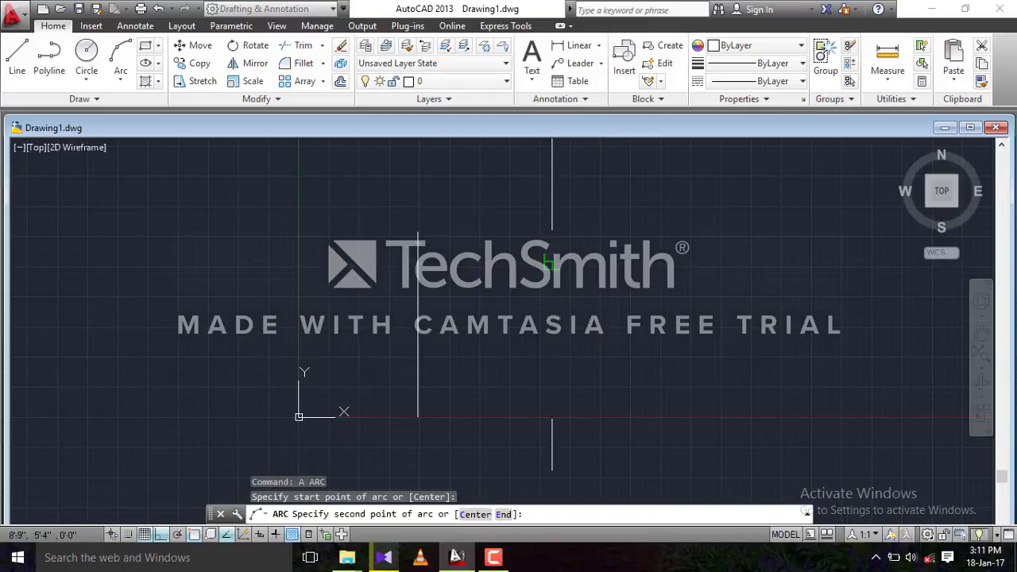
left_click(553, 306)
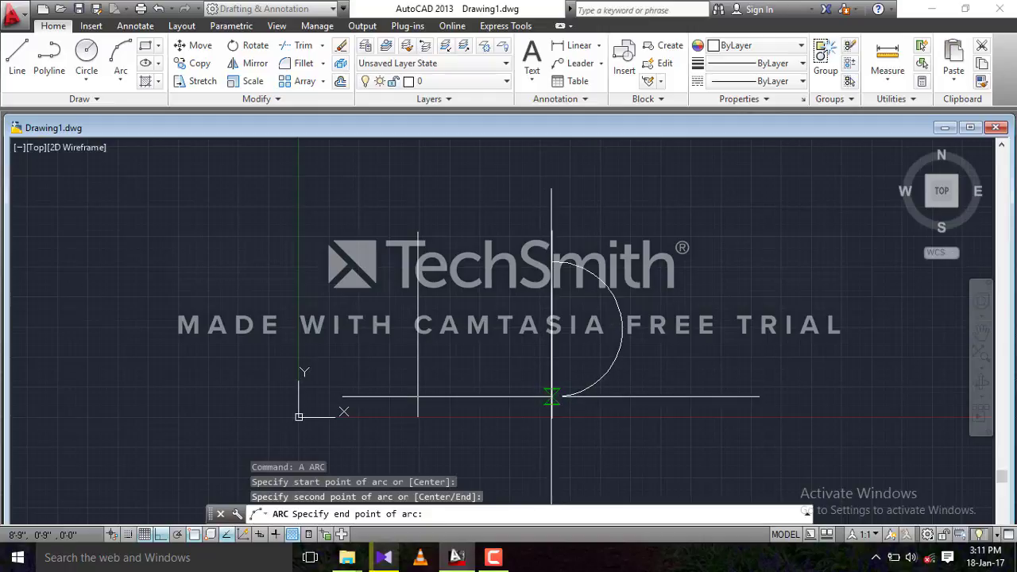
left_click(552, 395)
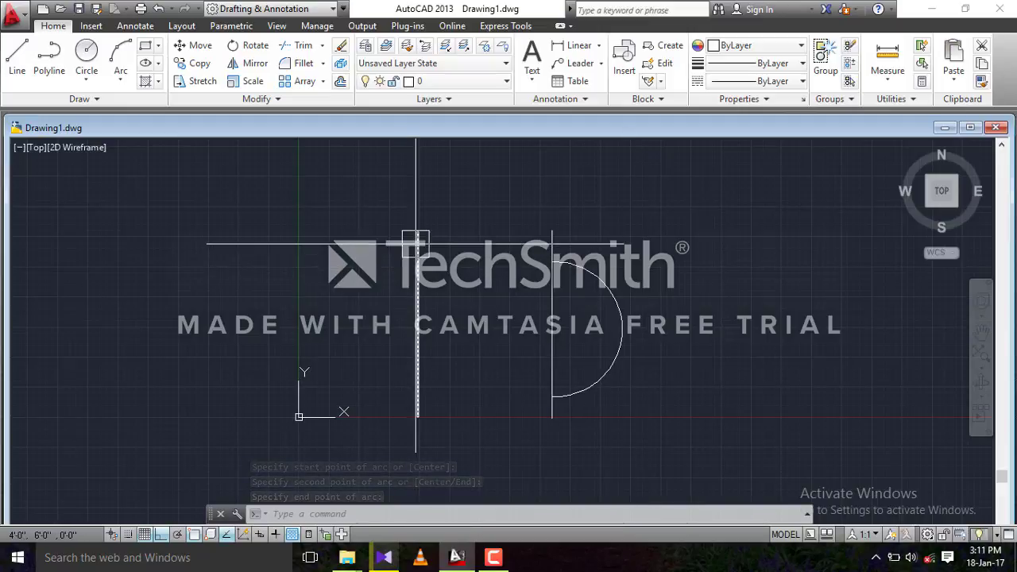
- Draw a downward-sagging arc joining the tops of the two vertical lines
type("a")
key("Return")
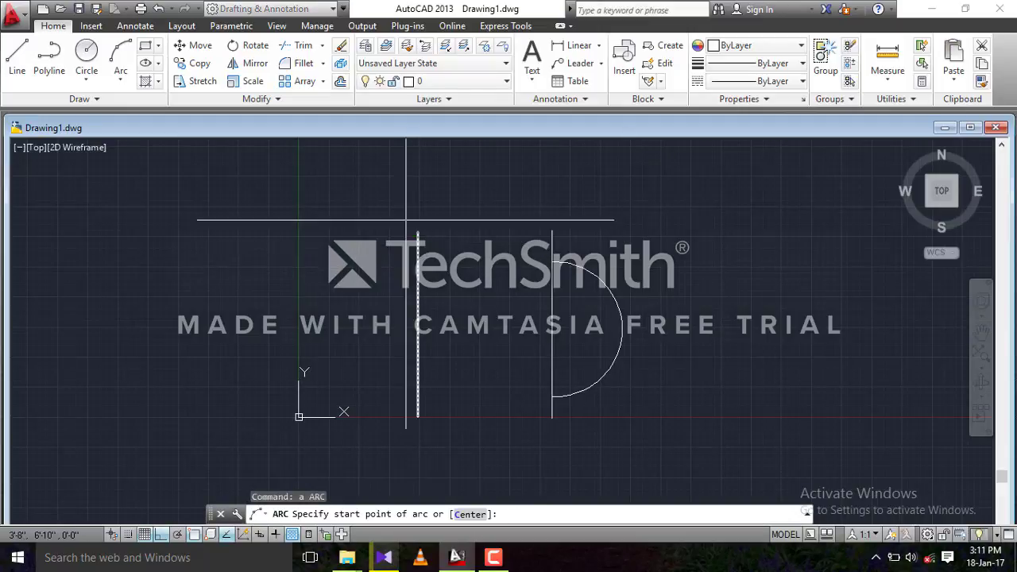
left_click(417, 232)
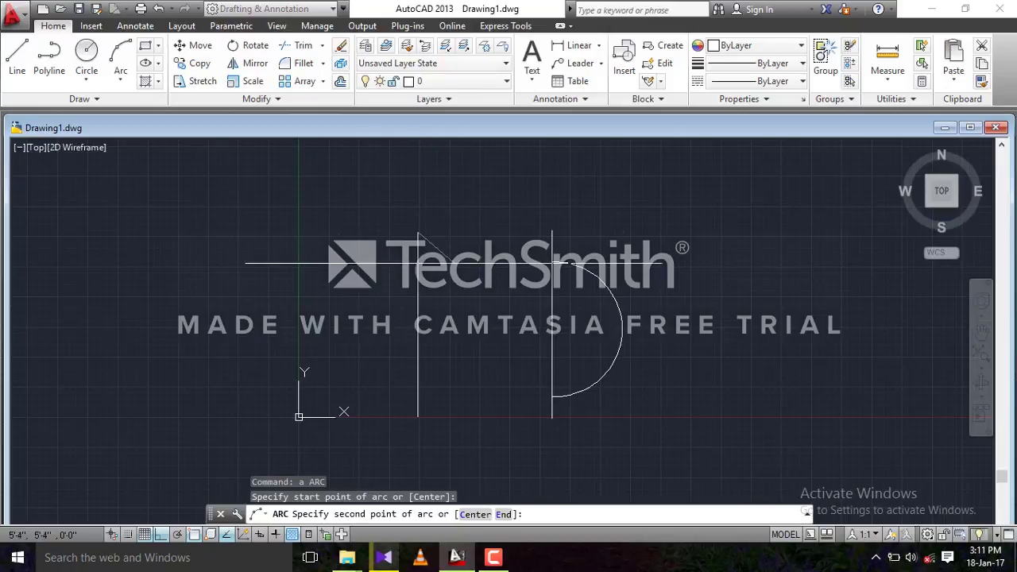
left_click(418, 256)
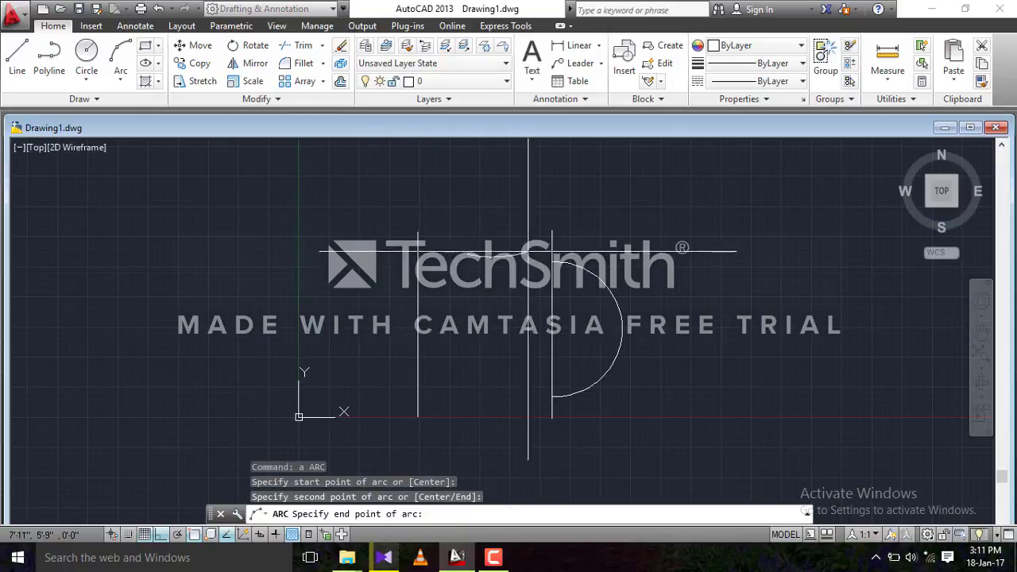
left_click(556, 235)
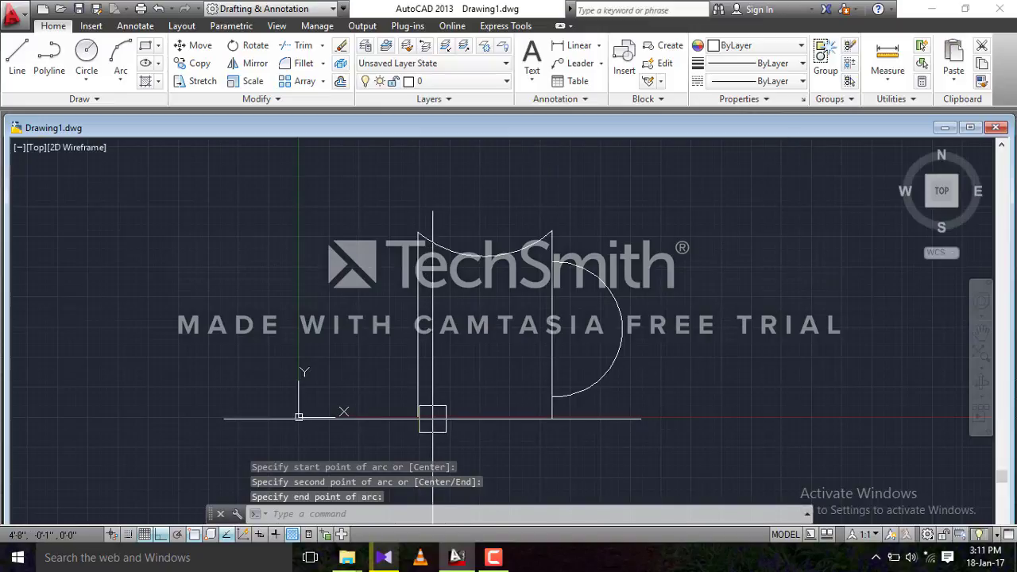
- Draw a bottom arc dipping below the base between the lines' lower ends
key("Return")
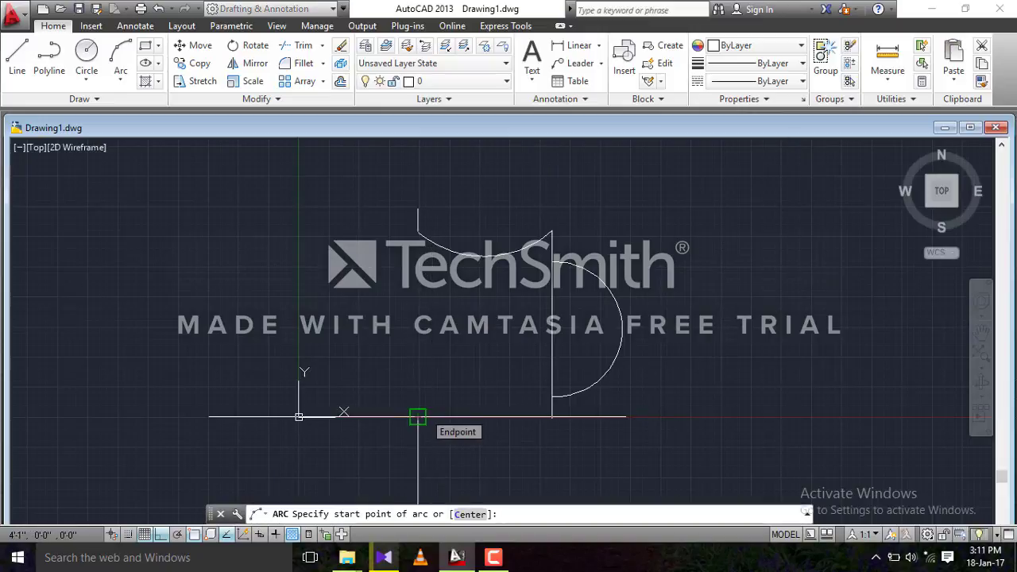
left_click(418, 416)
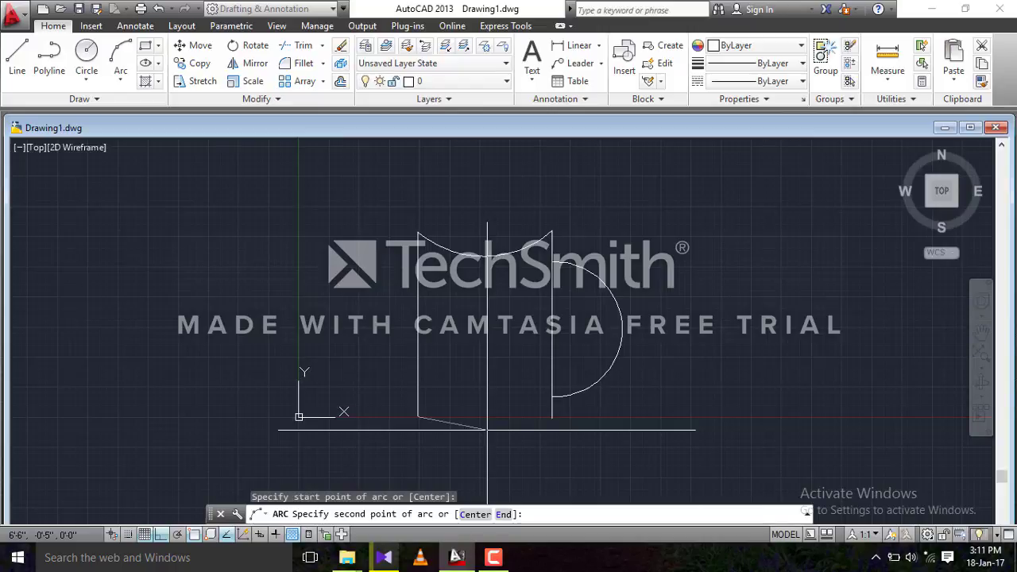
left_click(485, 427)
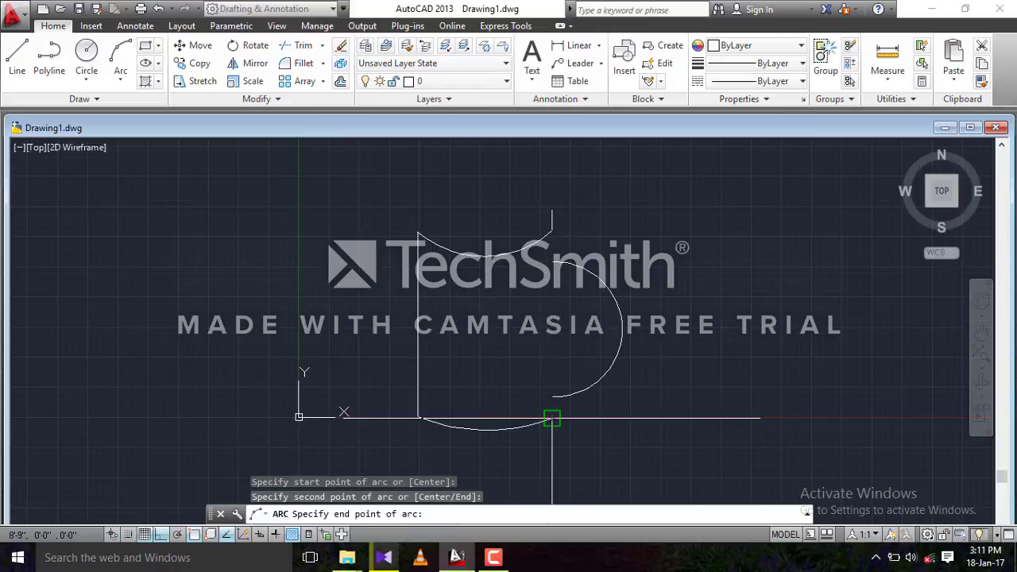
left_click(552, 416)
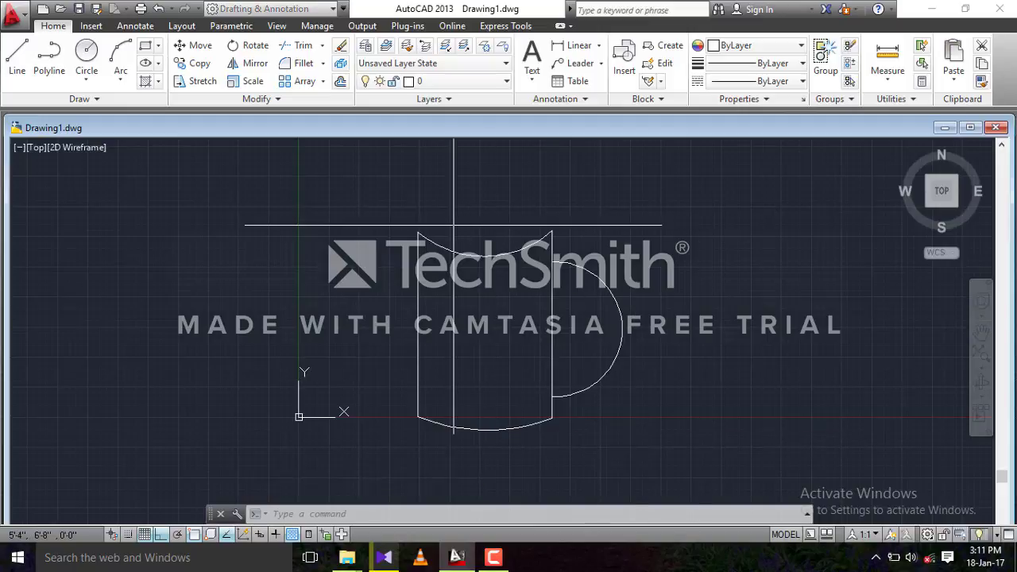
key("Return")
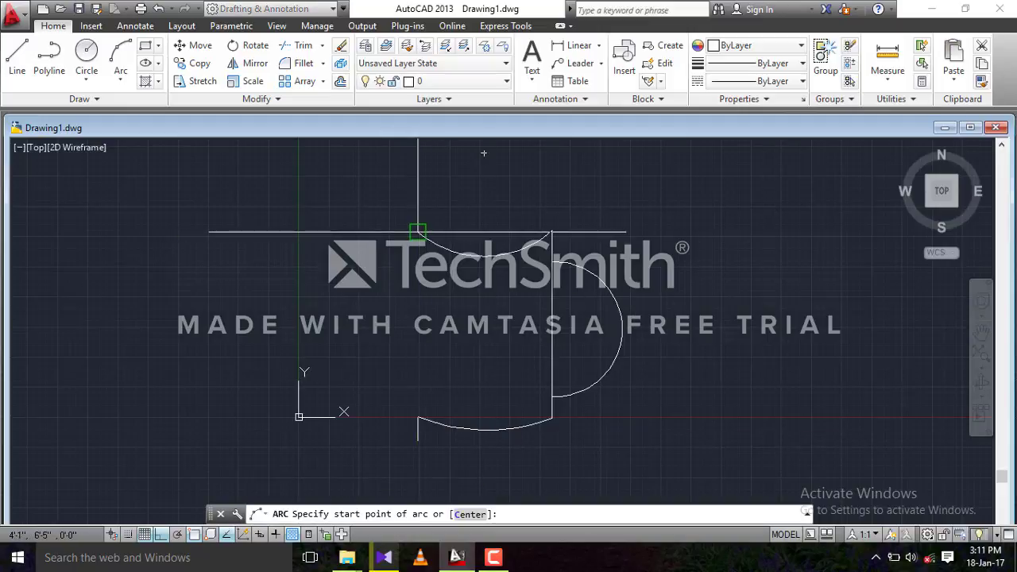
- Draw an upward-bulging arc across the mug's top, closing the rim into an oval
left_click(419, 233)
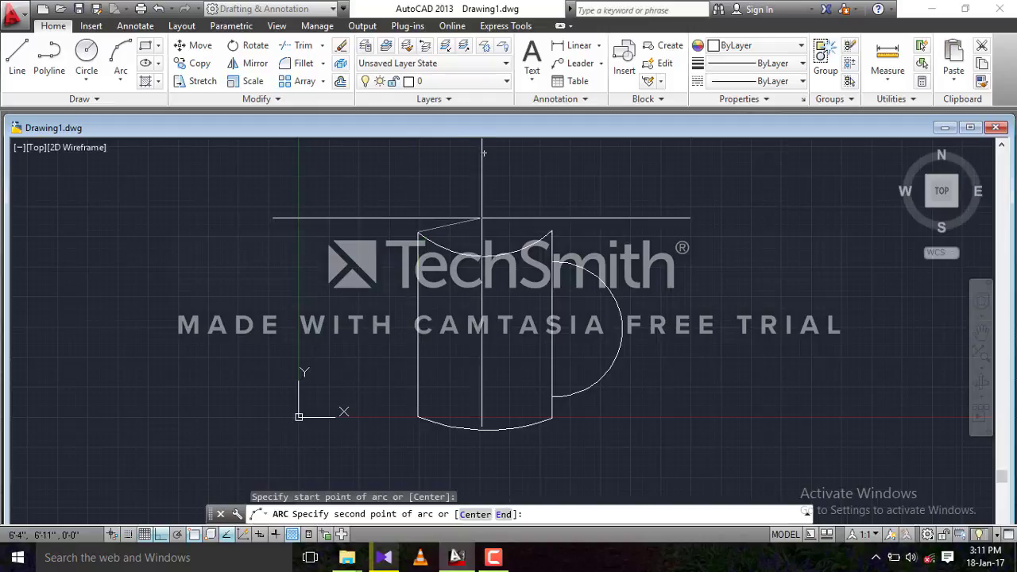
left_click(485, 216)
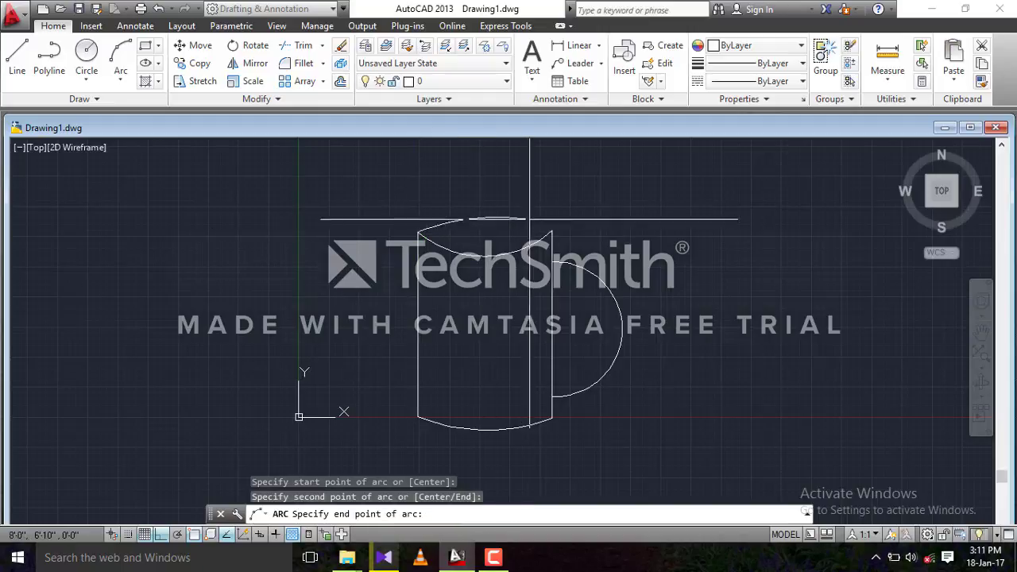
left_click(546, 228)
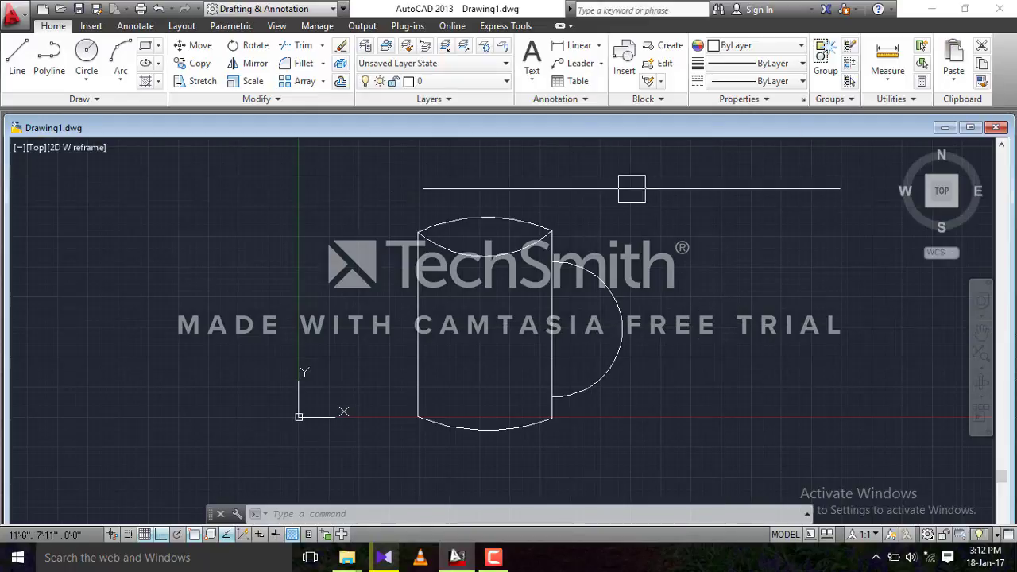
left_click(646, 183)
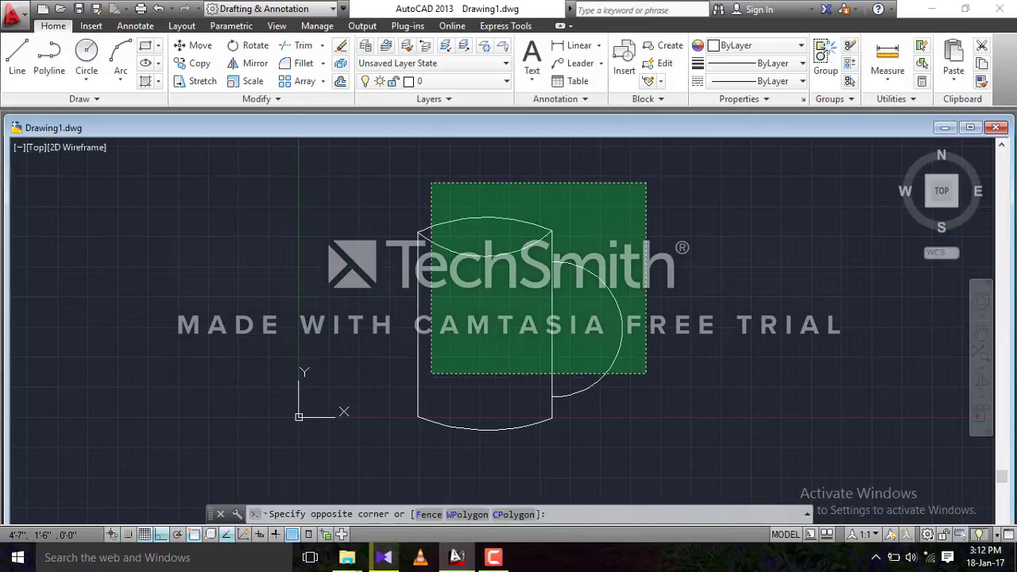
- Erase the mug and draw a trial rectangle from two clicked corners
left_click(432, 374)
key("Delete")
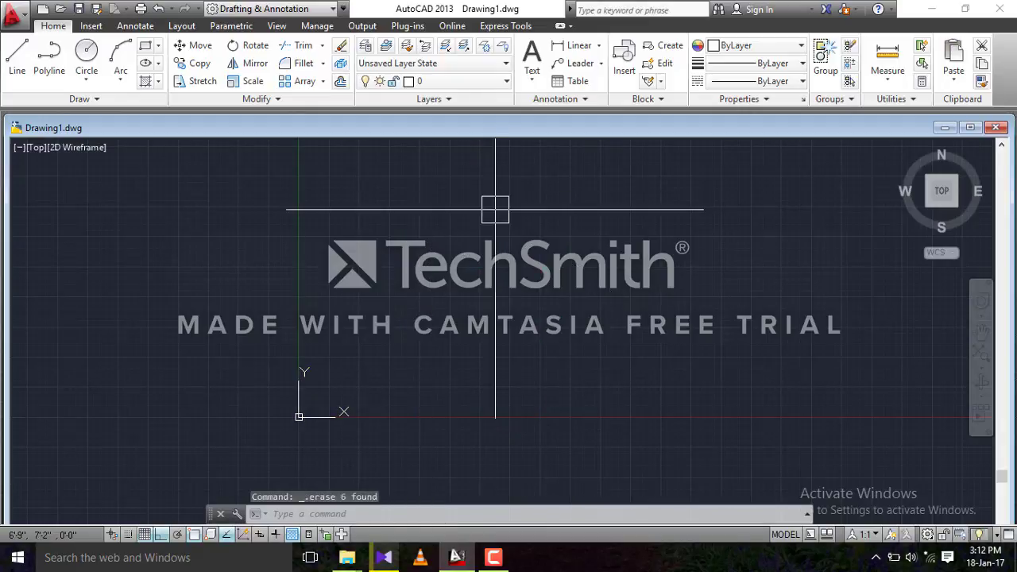
type("rec")
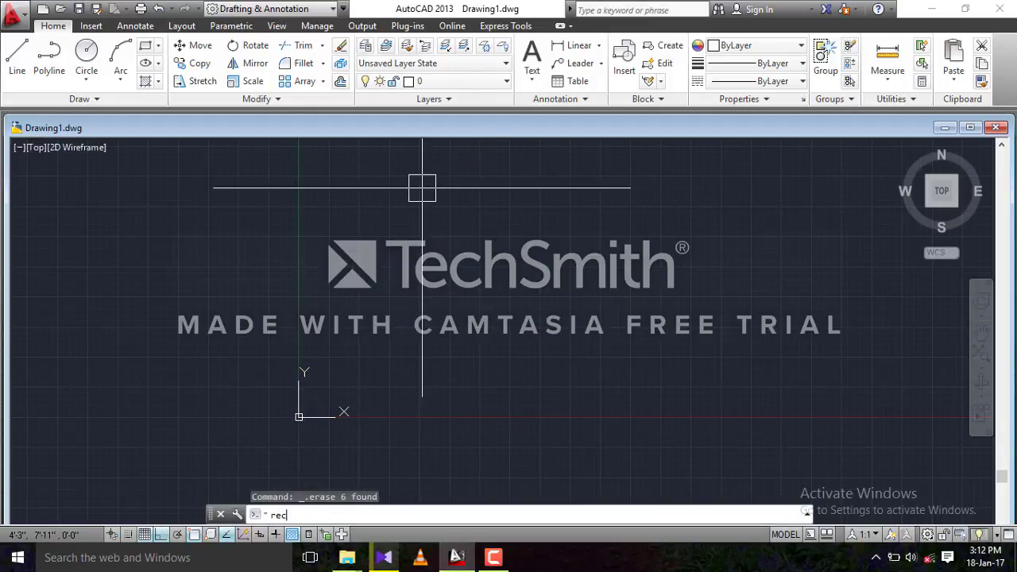
key("Return")
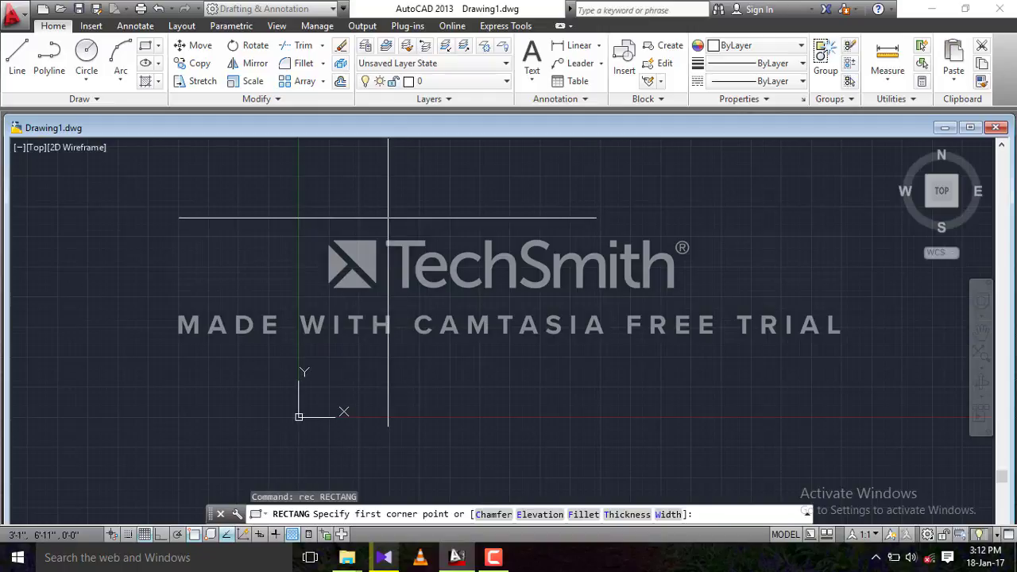
left_click(374, 224)
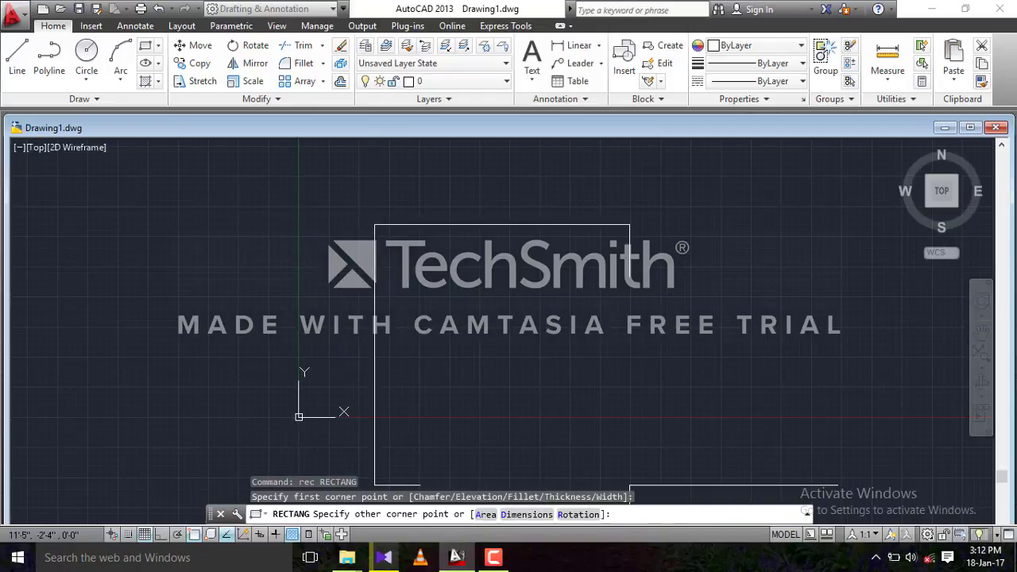
left_click(636, 382)
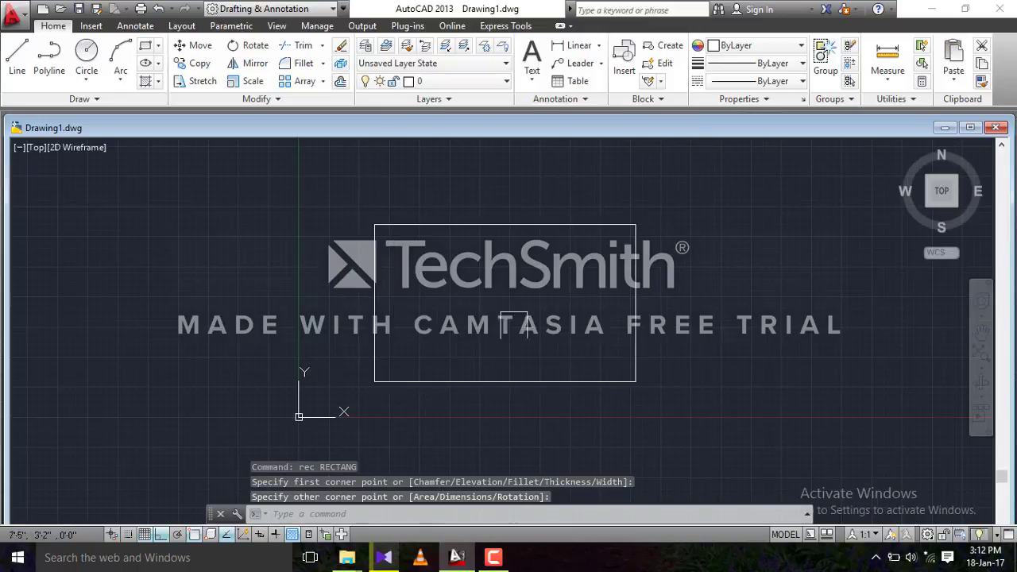
- Crossing-select the trial rectangle and delete it
left_click(596, 199)
left_click(439, 453)
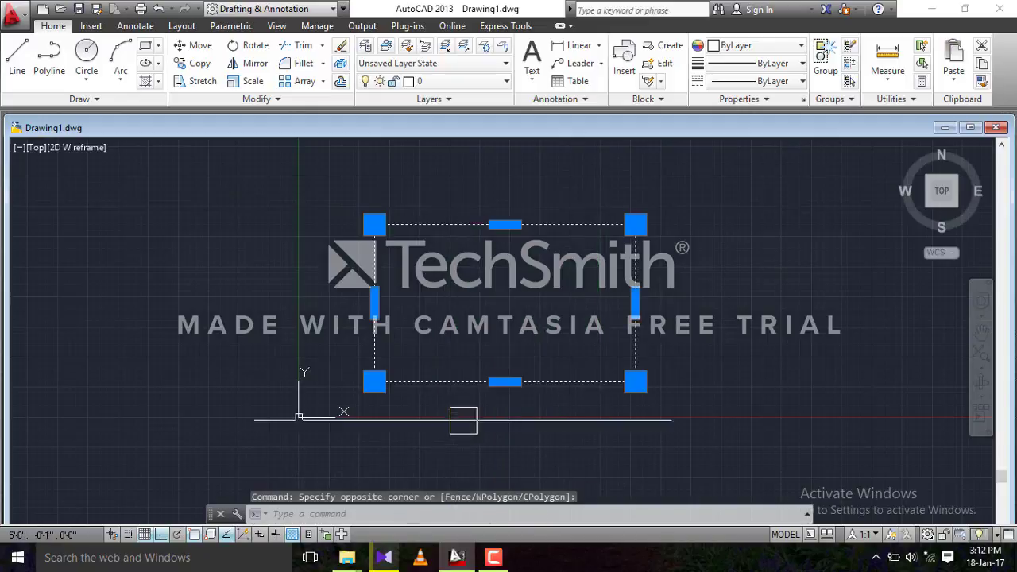
key("Delete")
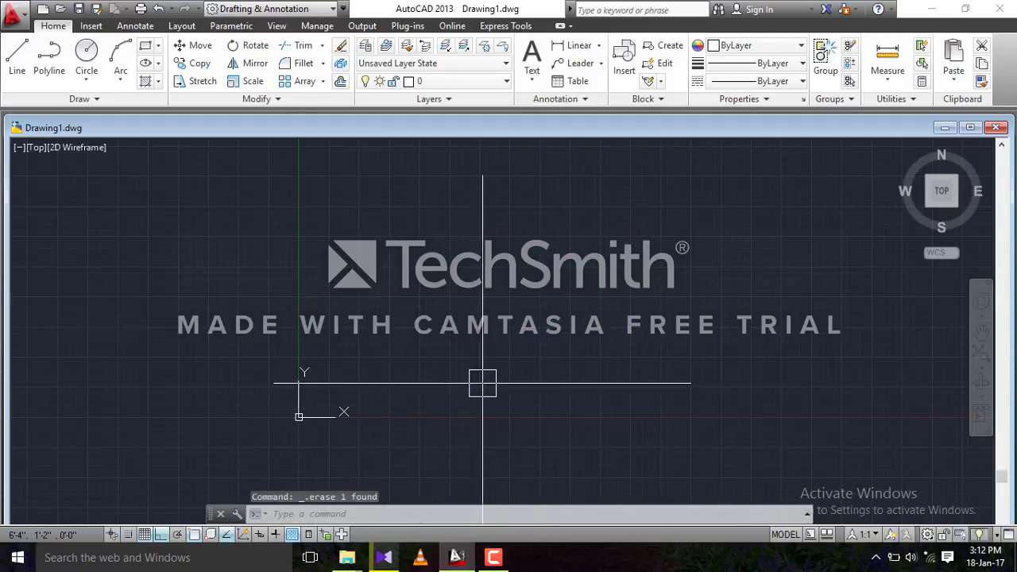
- Draw a rectangle of length 4' and width 6' using REC's Dimensions option
type("rec")
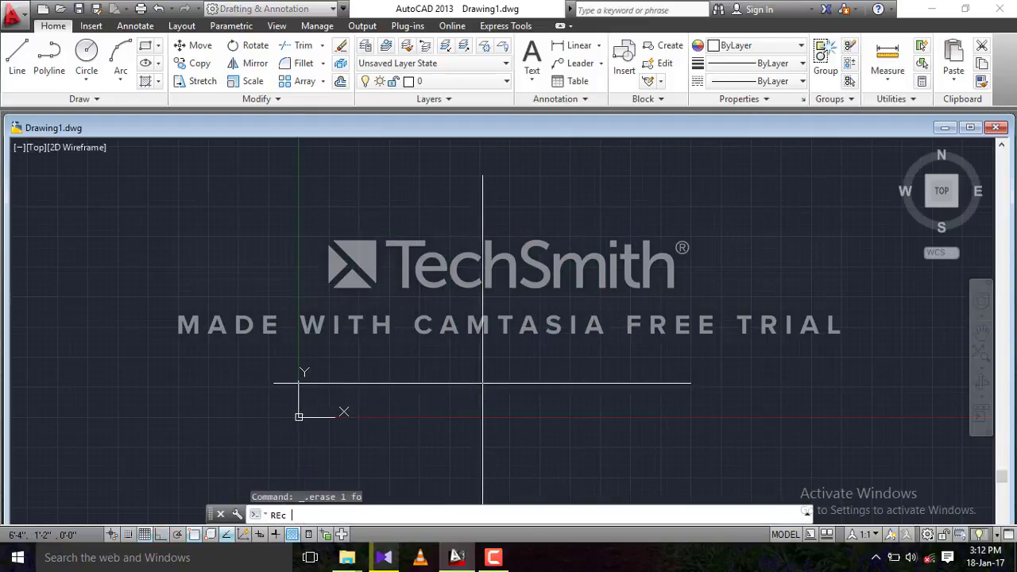
key("Return")
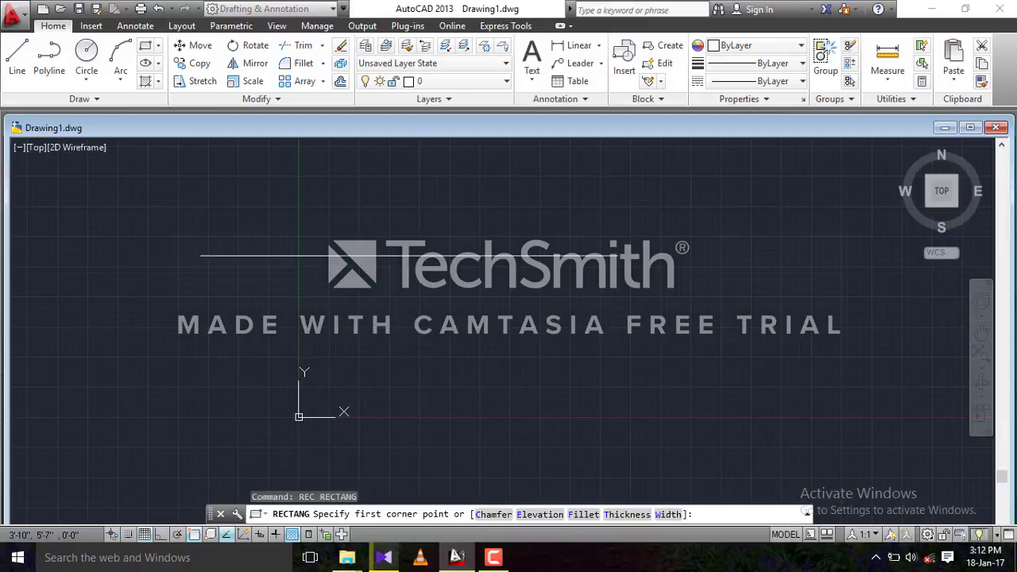
left_click(408, 255)
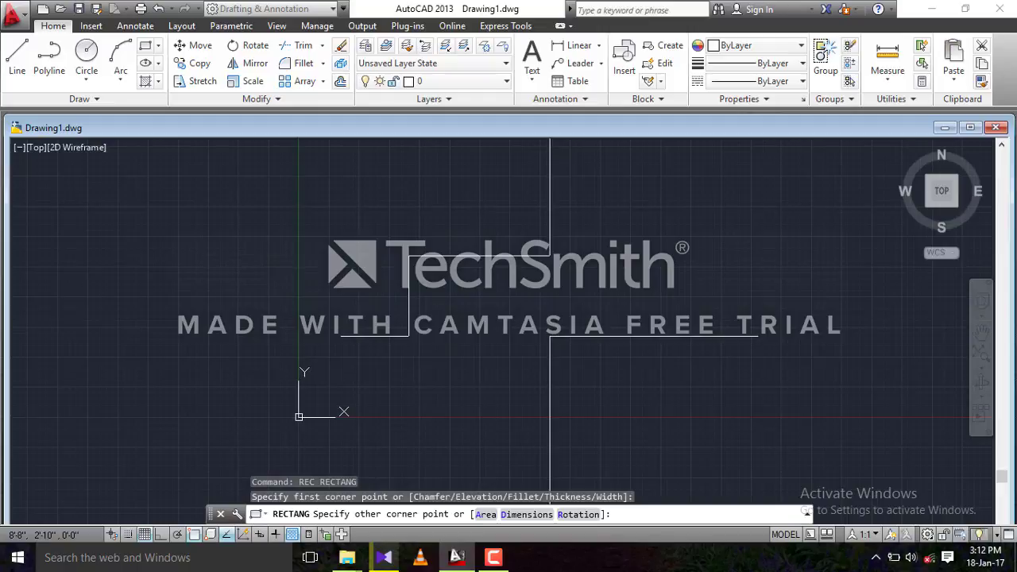
type(" d")
key("Return")
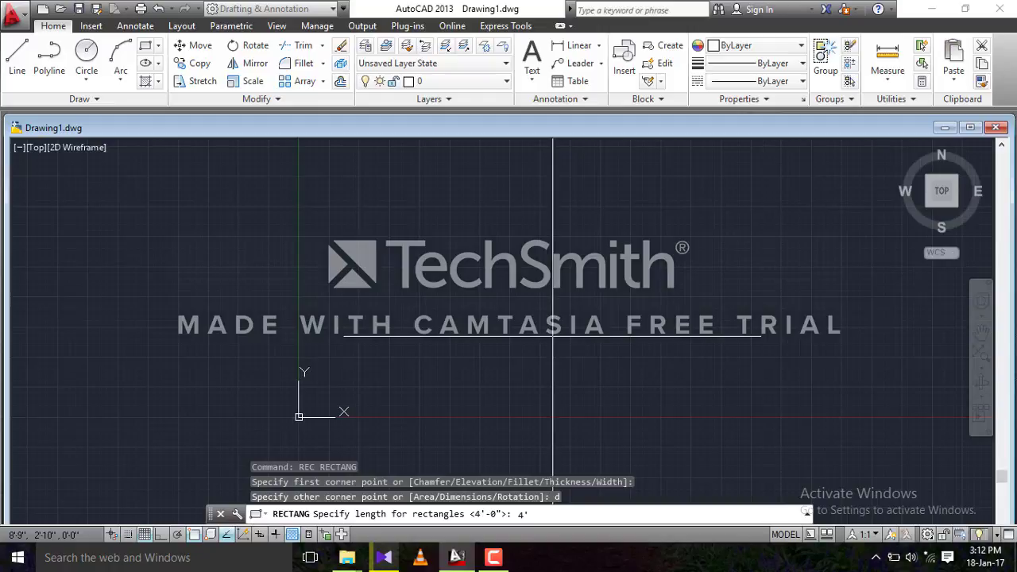
key("Return")
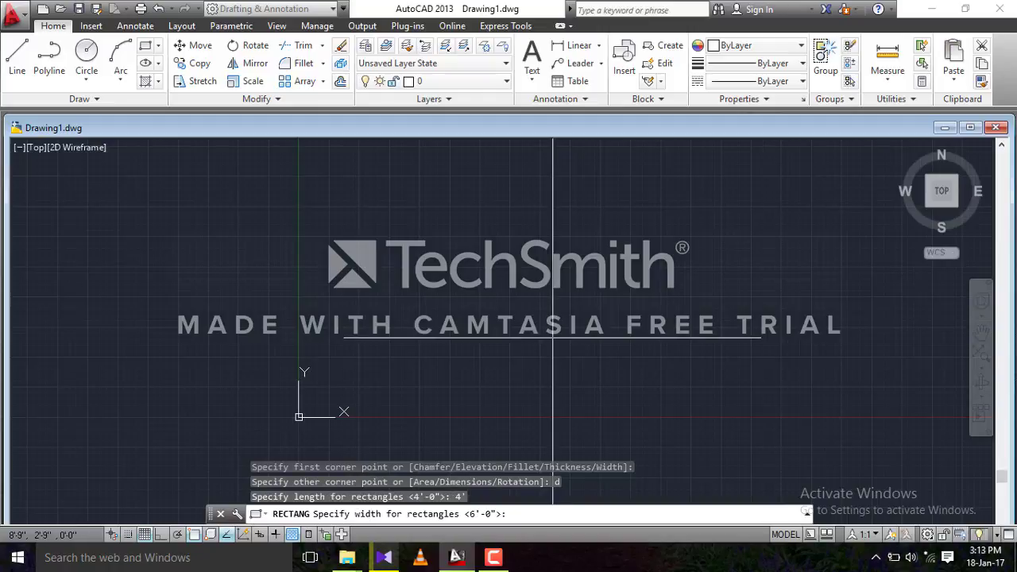
type("6")
key("Return")
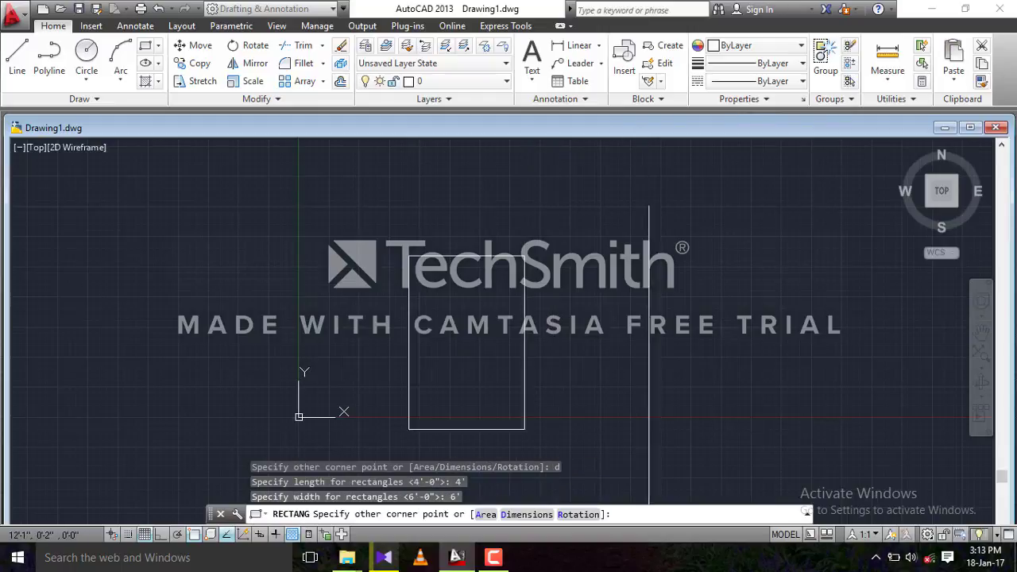
left_click(664, 388)
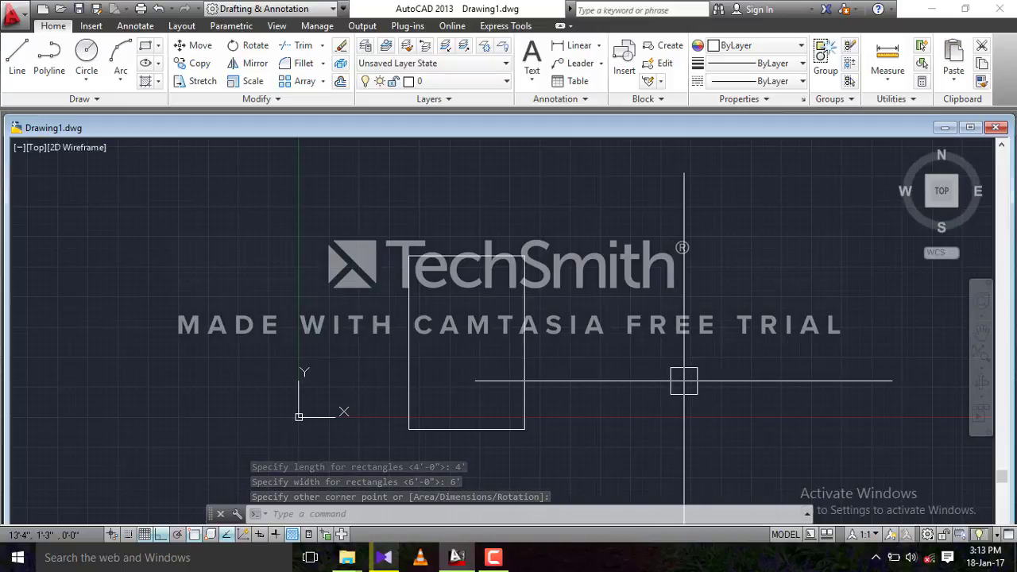
- Add a 6' linear height dimension on the right side of the large rectangle
type("D")
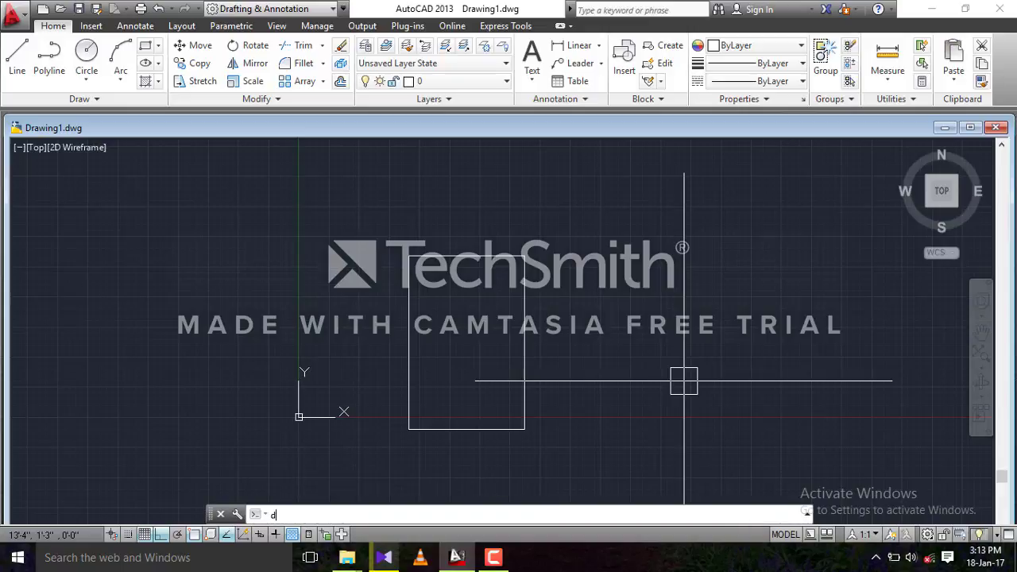
type("LI")
key("Return")
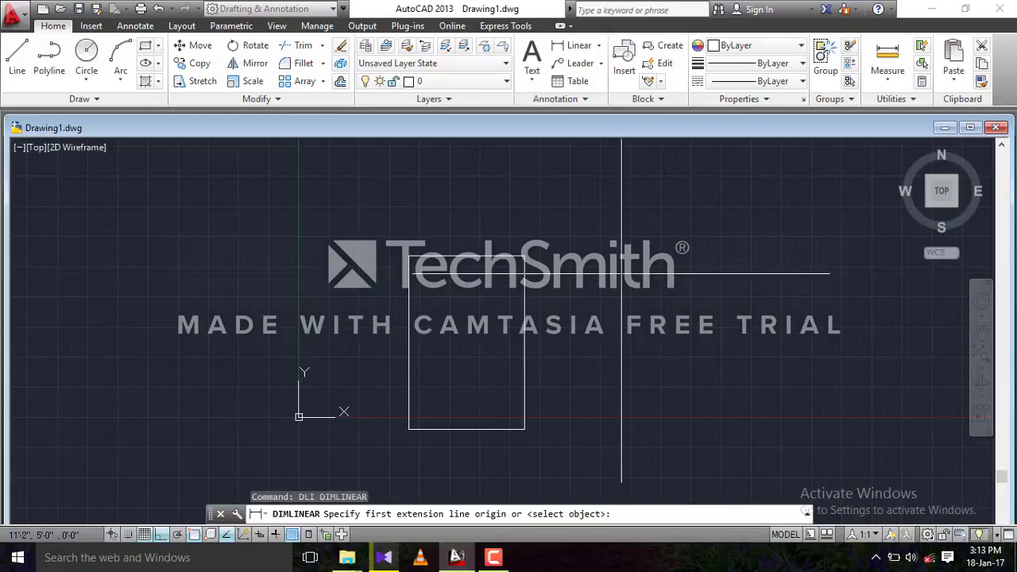
left_click(538, 258)
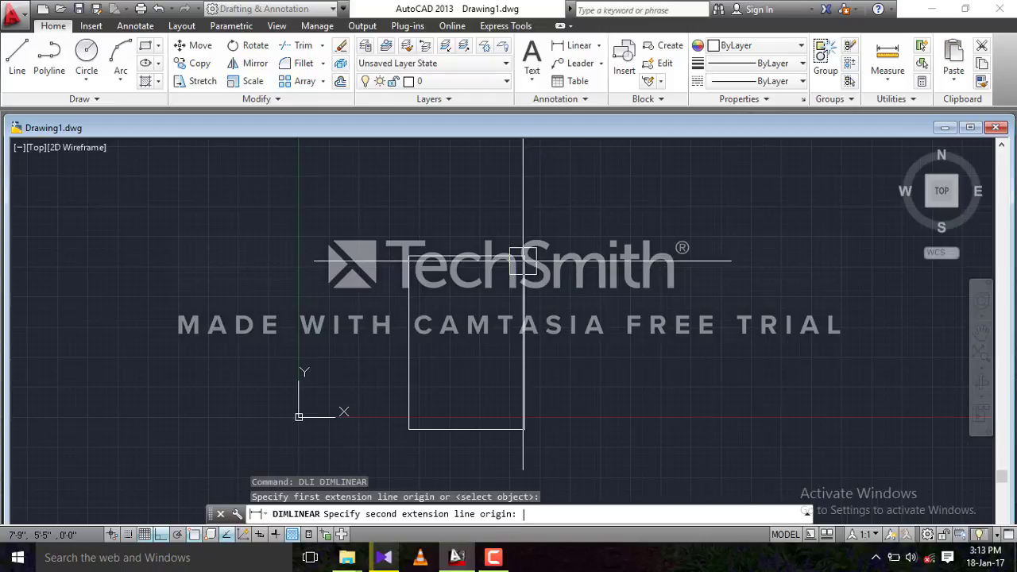
key("Escape")
key("Return")
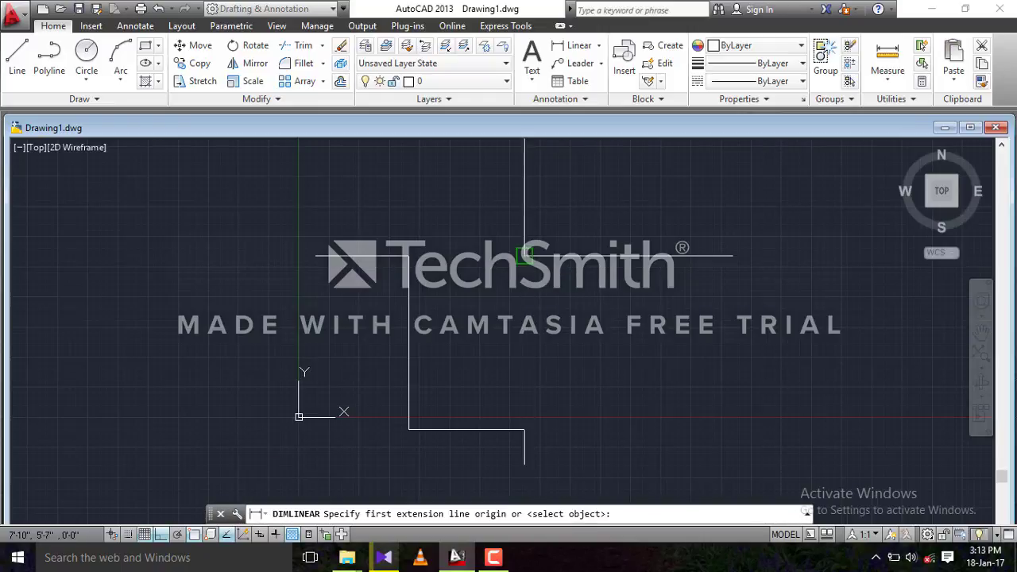
left_click(523, 429)
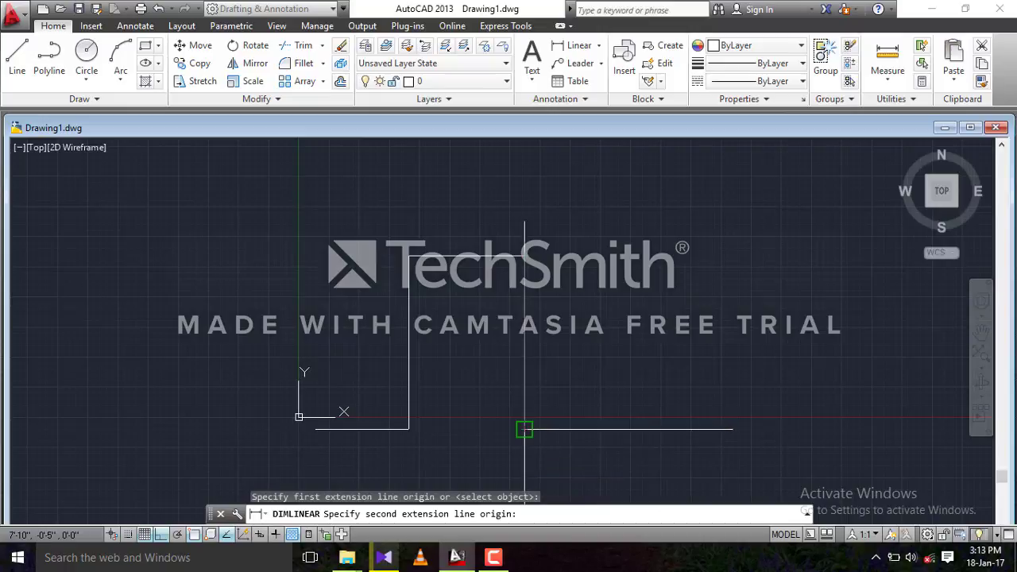
left_click(525, 429)
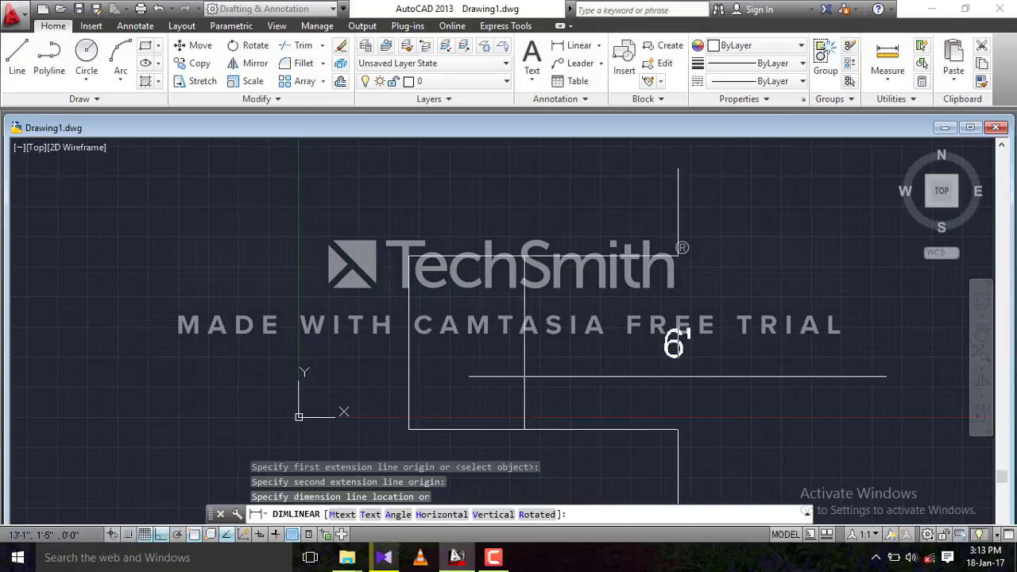
left_click(674, 365)
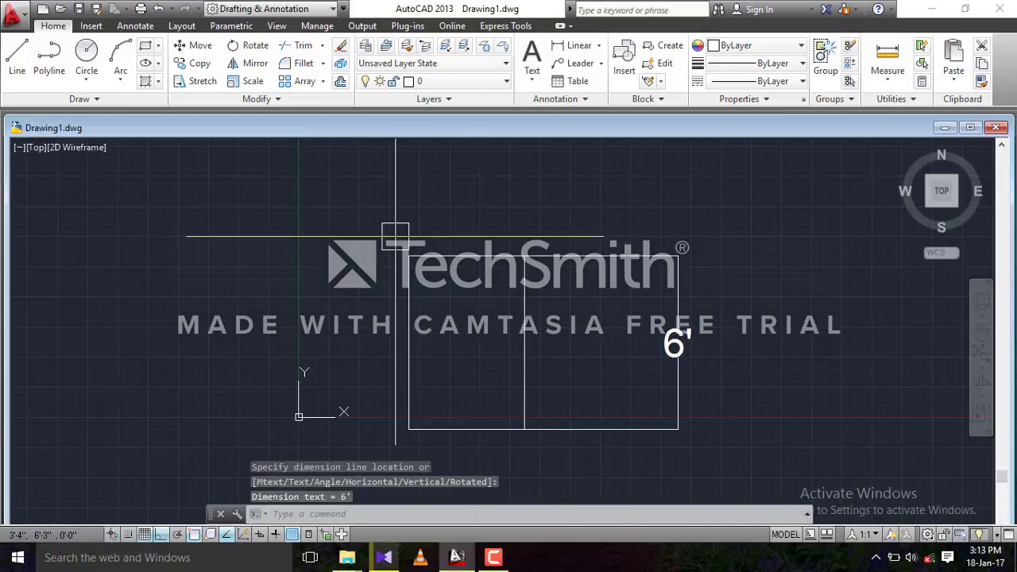
mouse_move(411, 254)
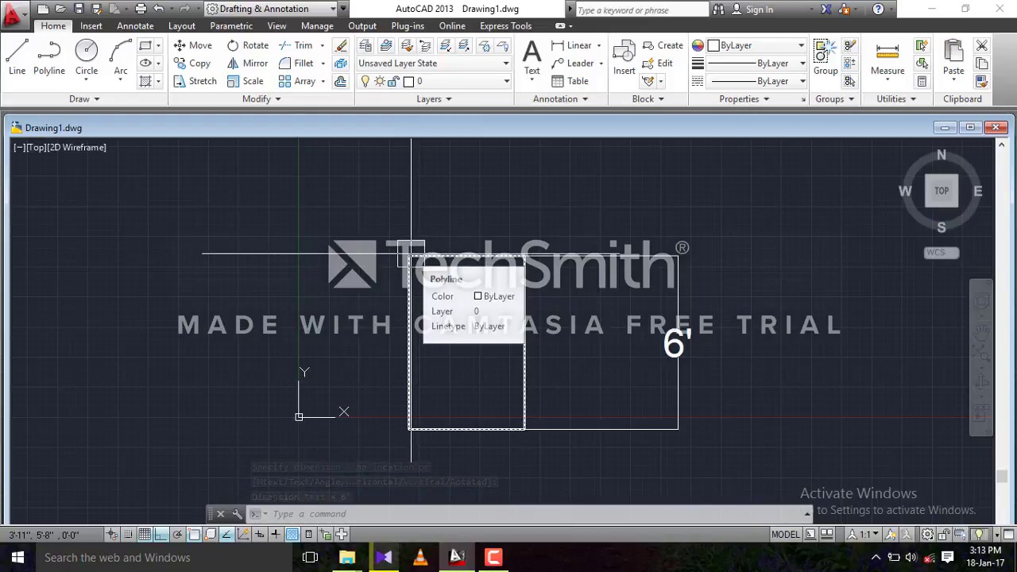
- Add a 4' linear width dimension above the left rectangle
key("Return")
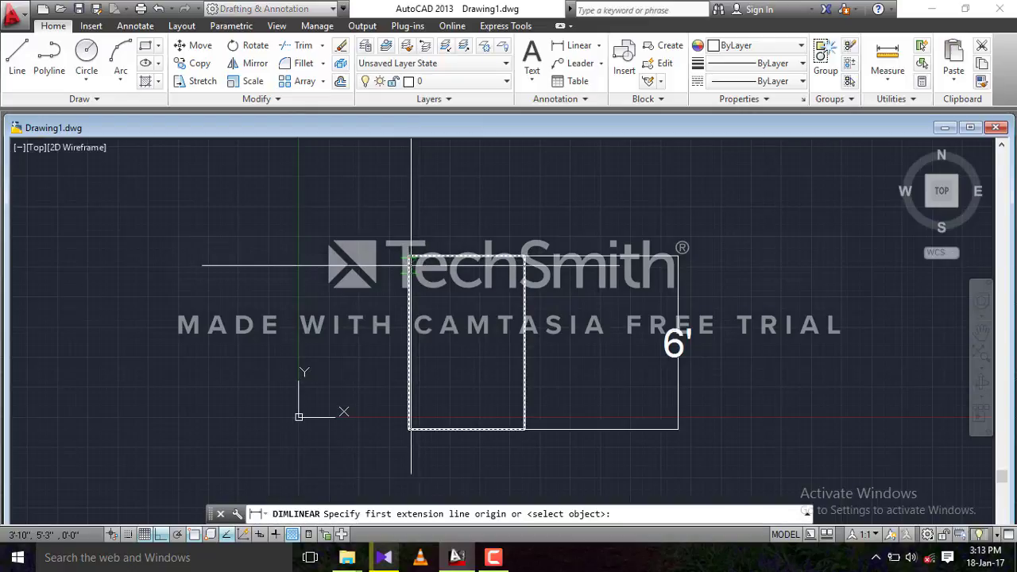
left_click(410, 255)
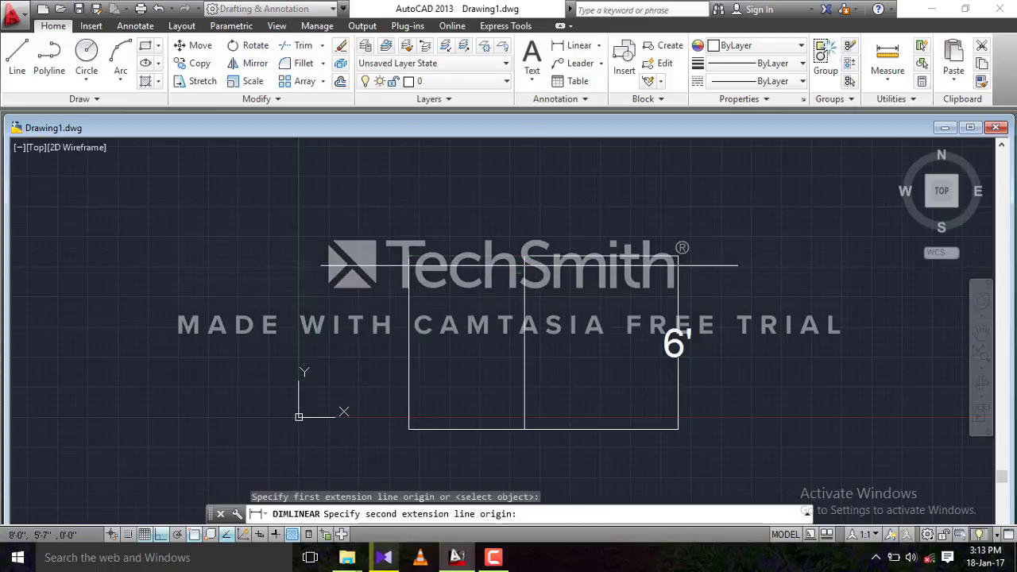
left_click(524, 255)
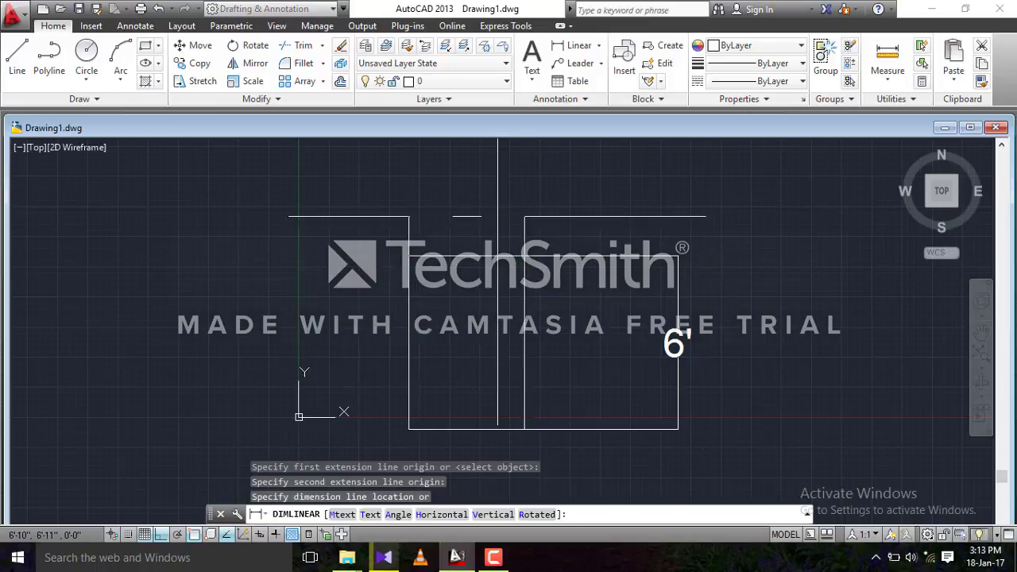
left_click(505, 216)
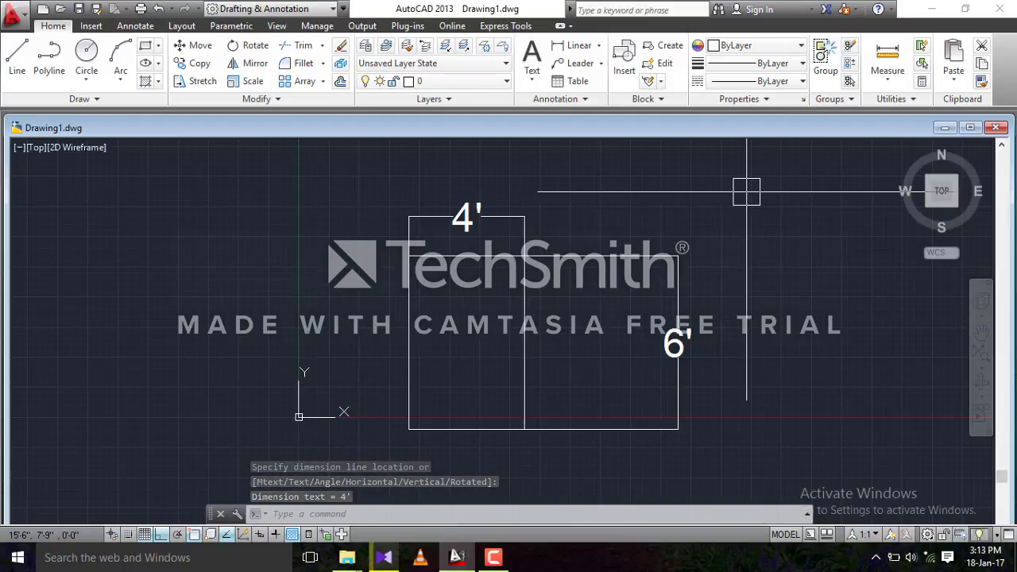
- Crossing-select and erase all rectangles and dimensions
left_click(649, 200)
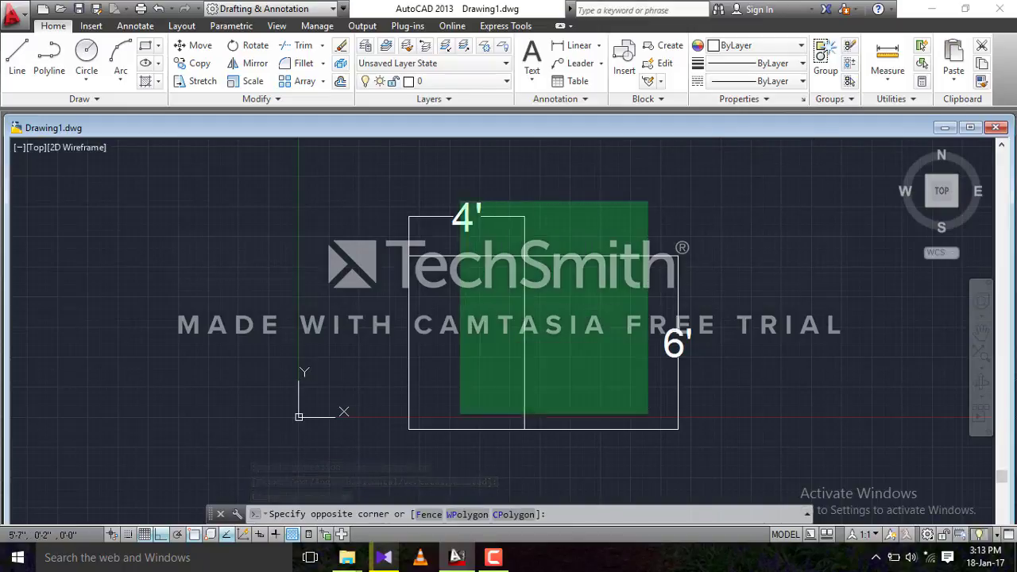
left_click(443, 467)
key("Delete")
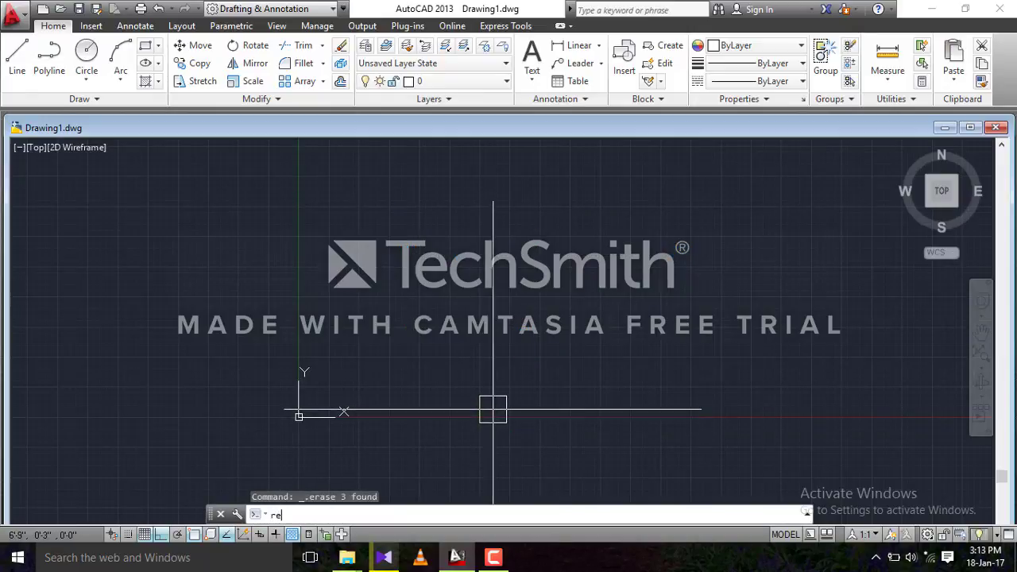
- Draw a rectangle from corner 0,0 to 4',8' with typed coordinates
type("rec")
key("Return")
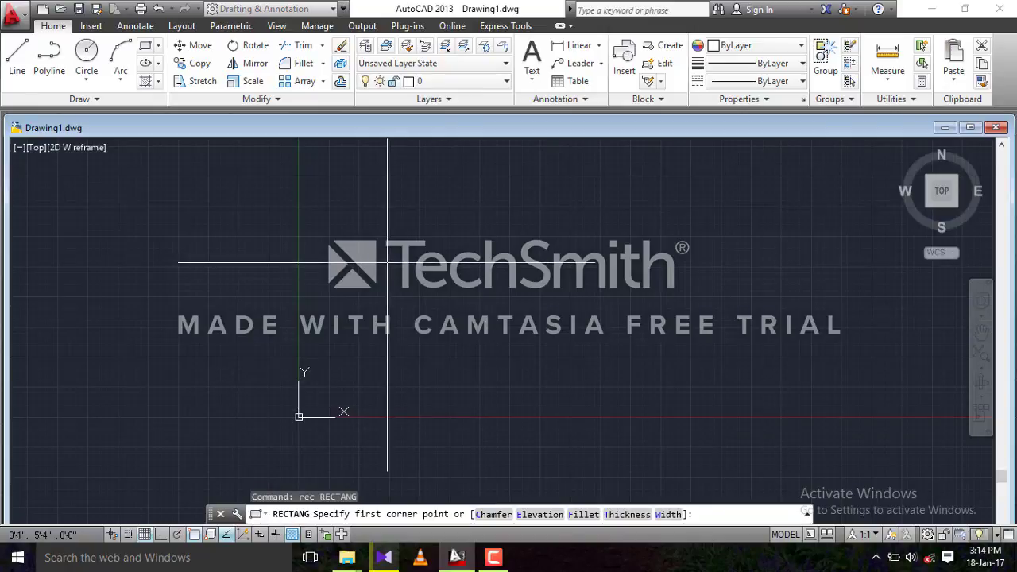
type("0")
type(".")
type(",0")
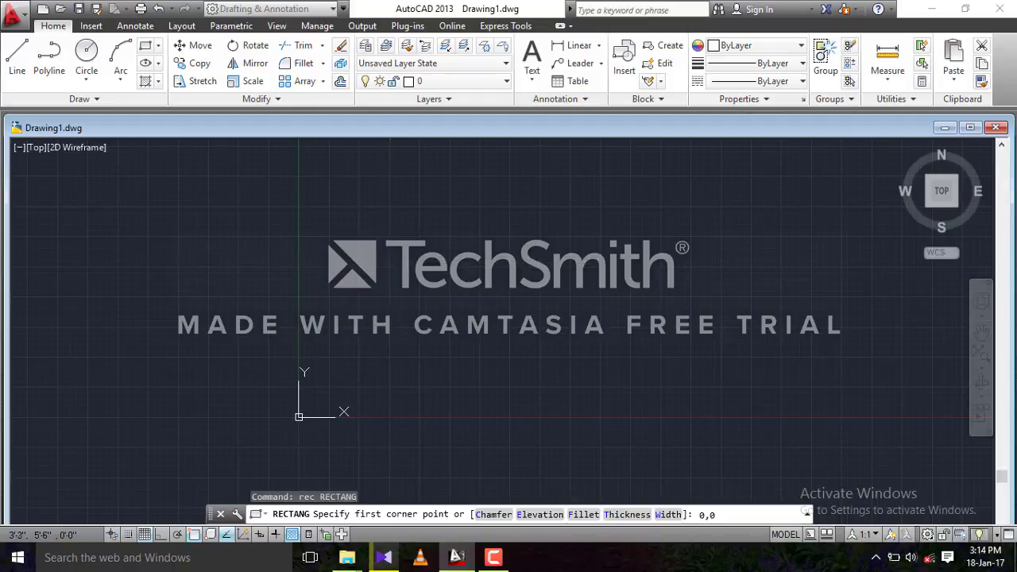
key("Return")
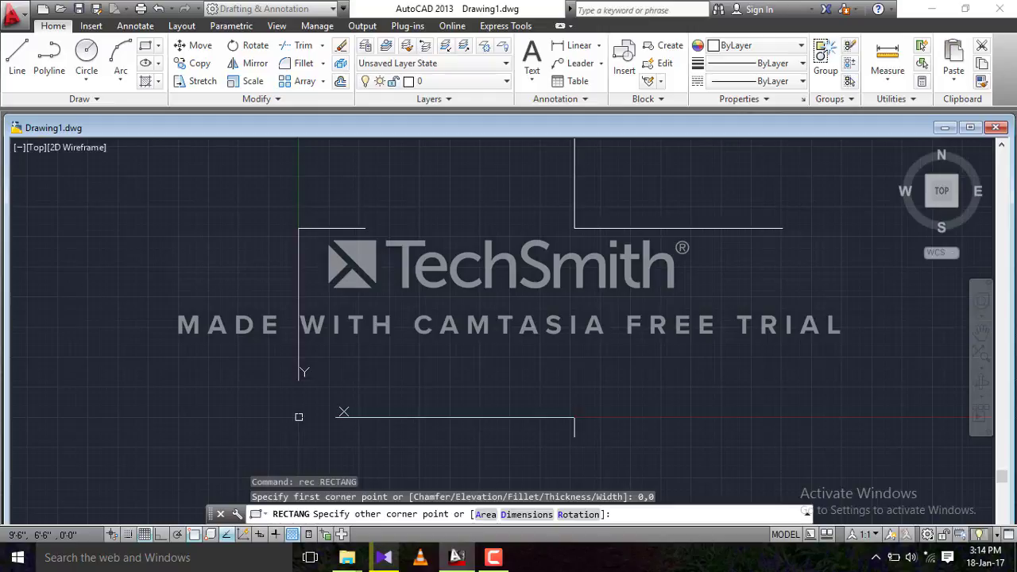
type("4")
type("8")
type("'")
key("Return")
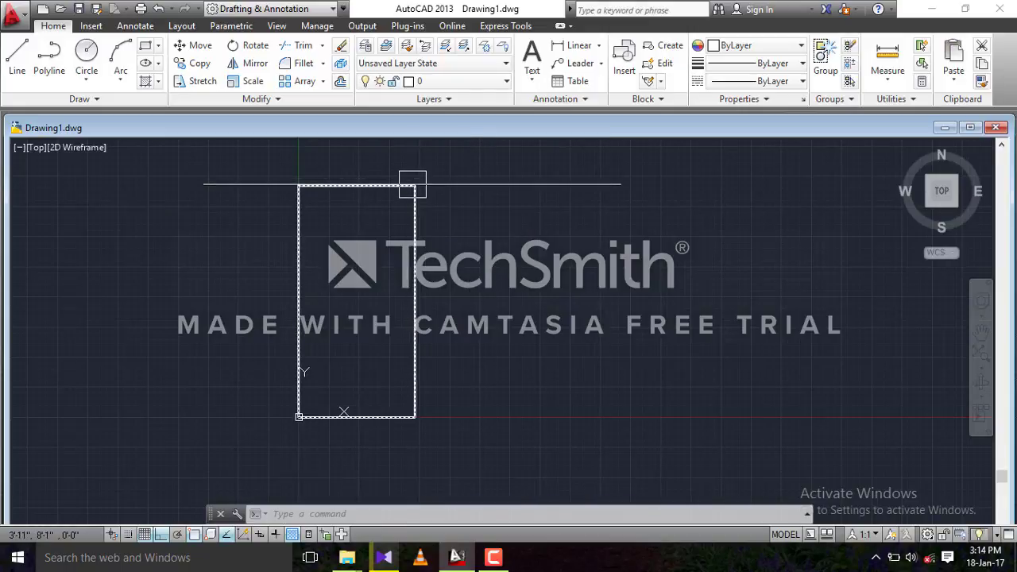
mouse_move(412, 185)
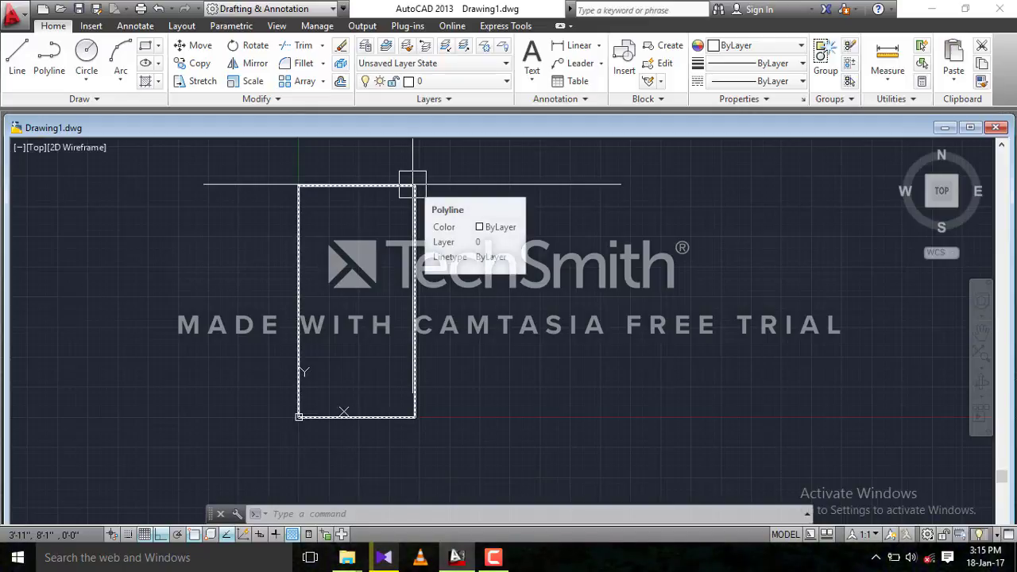
- Dimension the rectangle's 8' right edge with DLI, then select the rectangle and dimension
type("d")
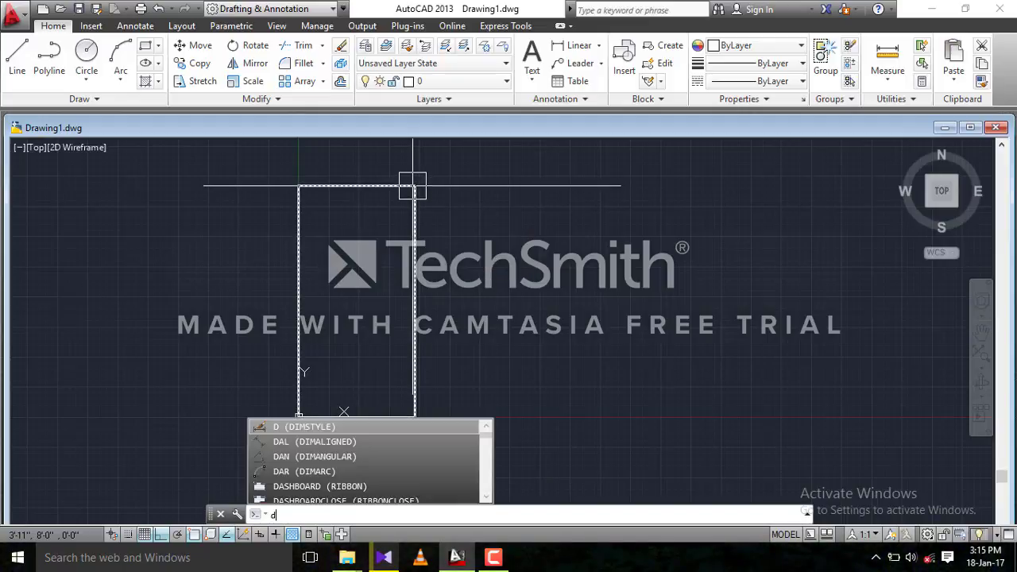
type("li")
key("Return")
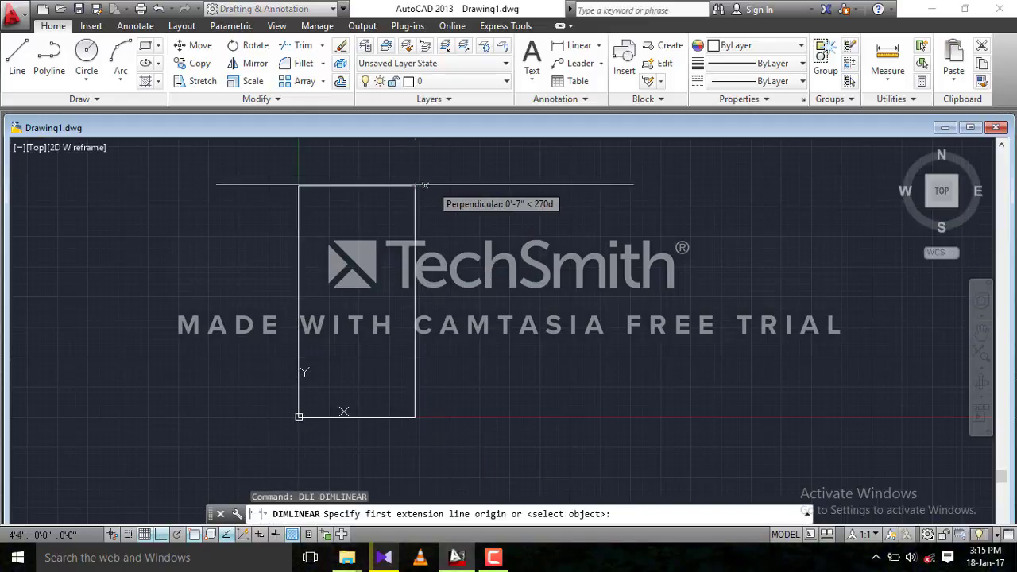
left_click(414, 185)
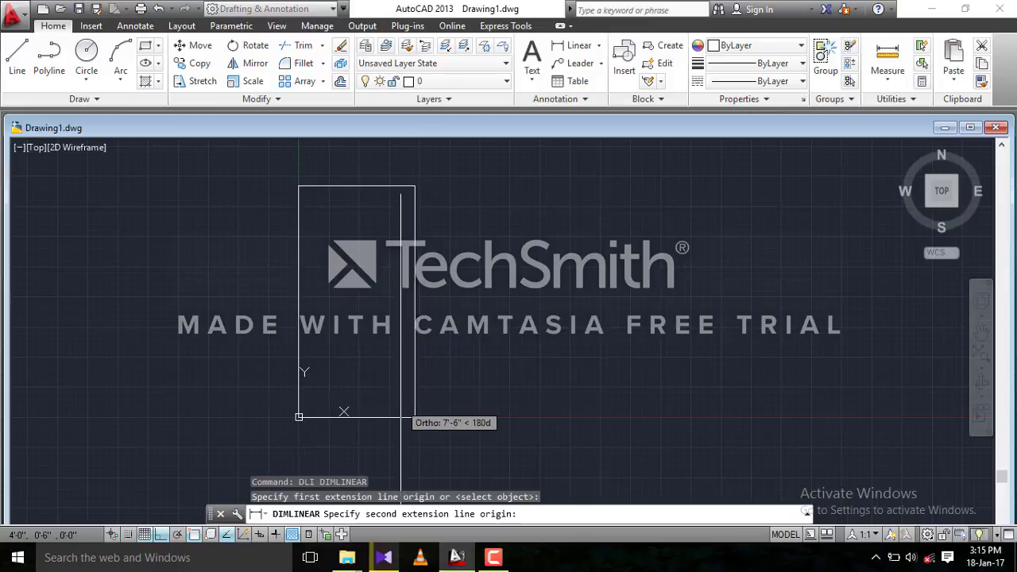
left_click(414, 417)
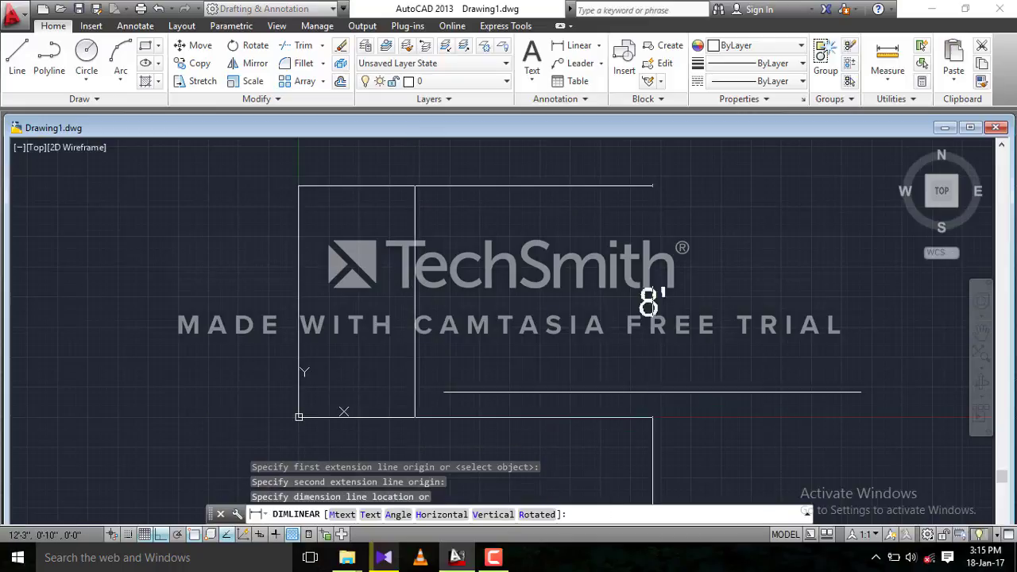
left_click(575, 381)
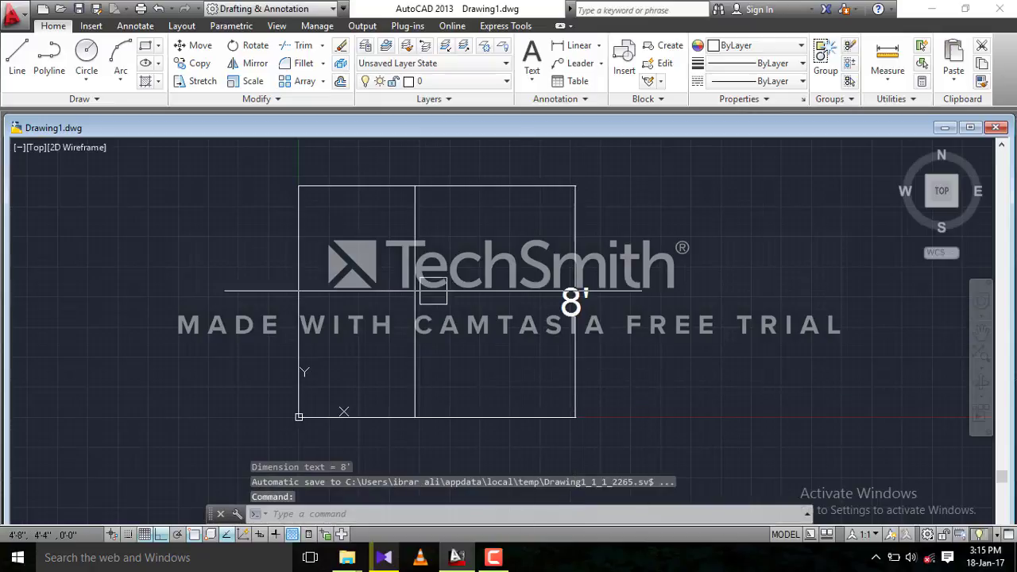
left_click(636, 200)
left_click(267, 299)
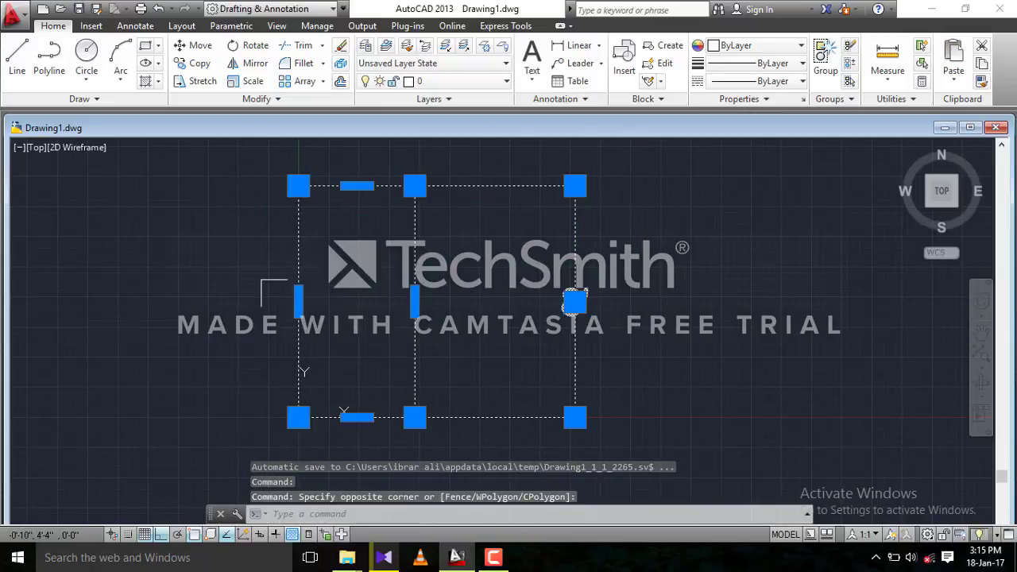
- Delete the selected 4' by 8' rectangle and its 8' dimension
key("Delete")
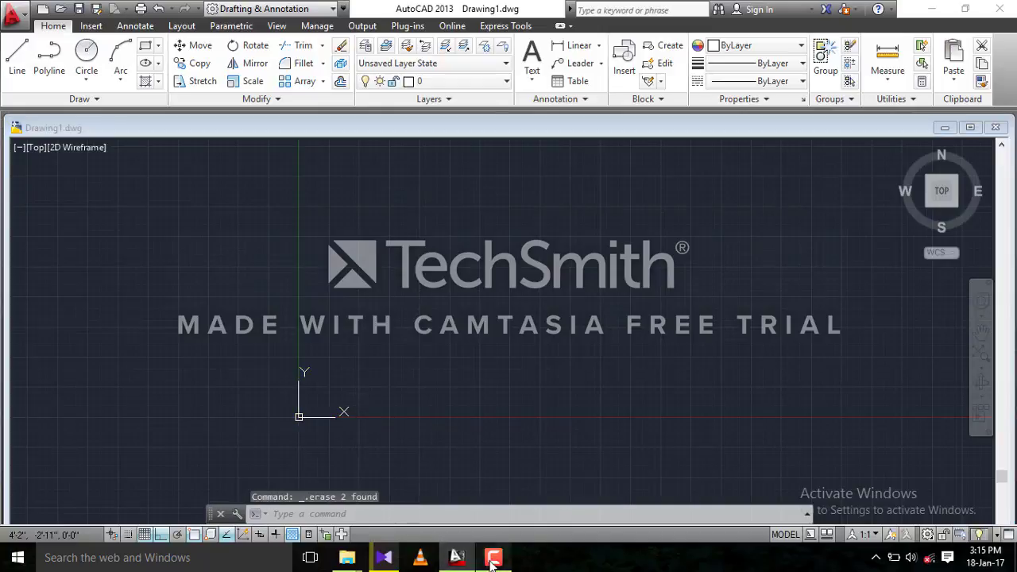
left_click(492, 562)
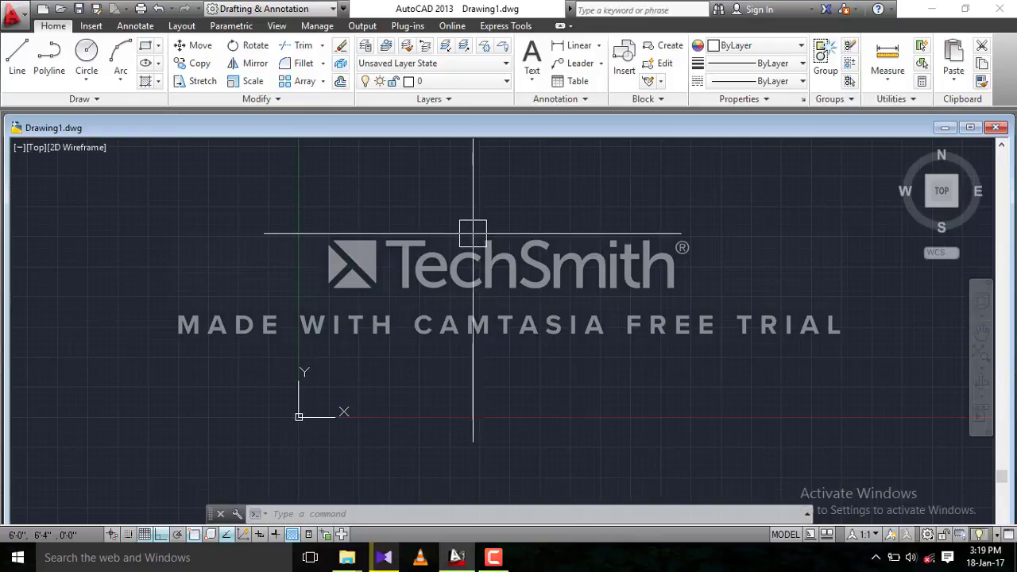
- Draw a rectangle from a corner above the origin to the relative corner @5',4'
type("REC")
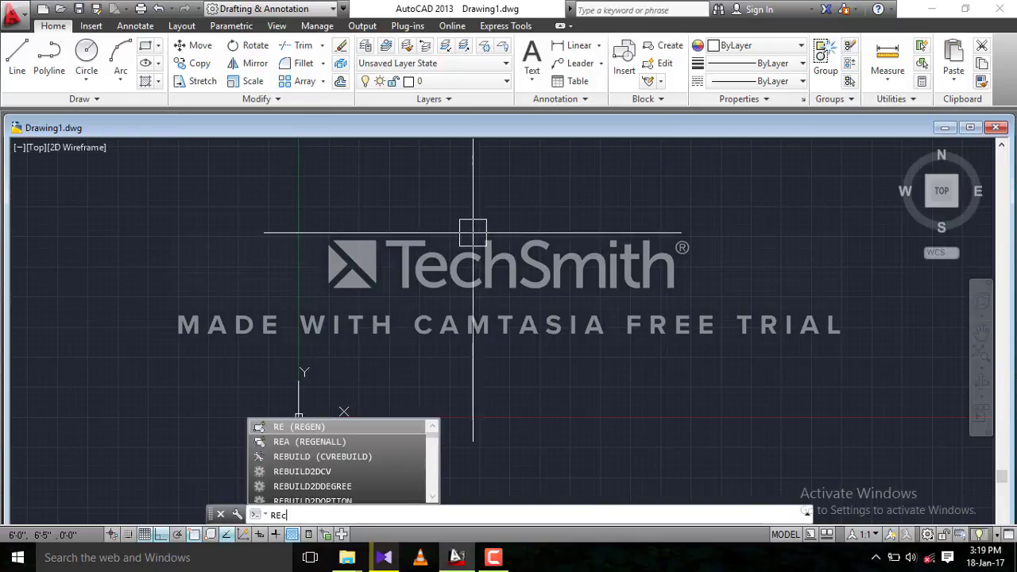
key("Return")
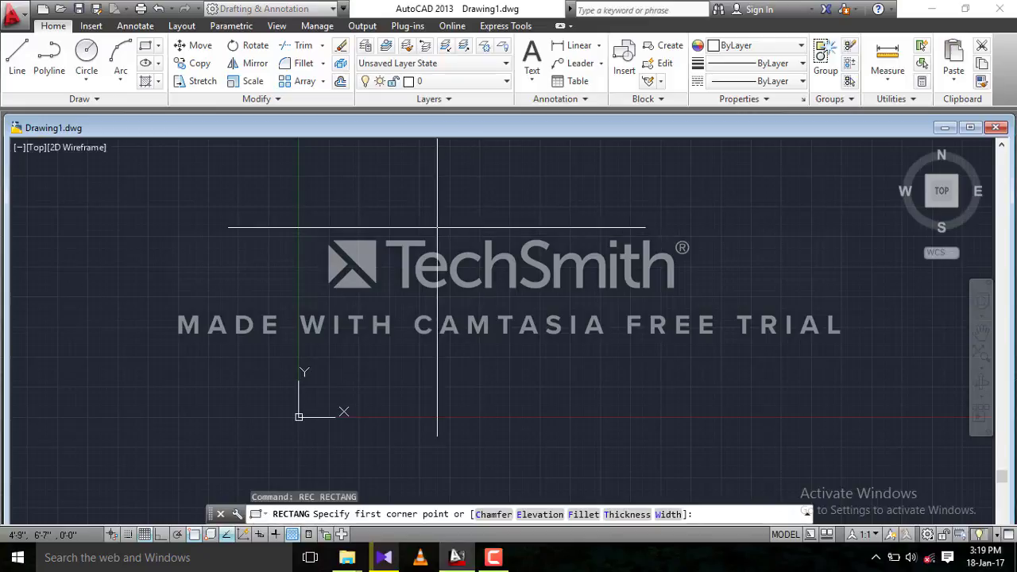
left_click(374, 214)
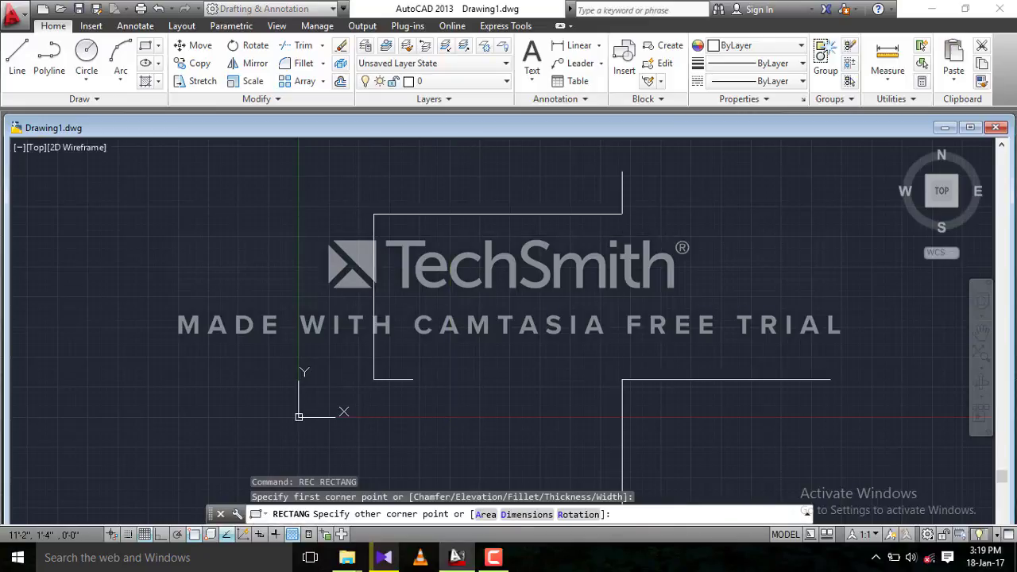
type("@")
type("5")
type("',")
type("4")
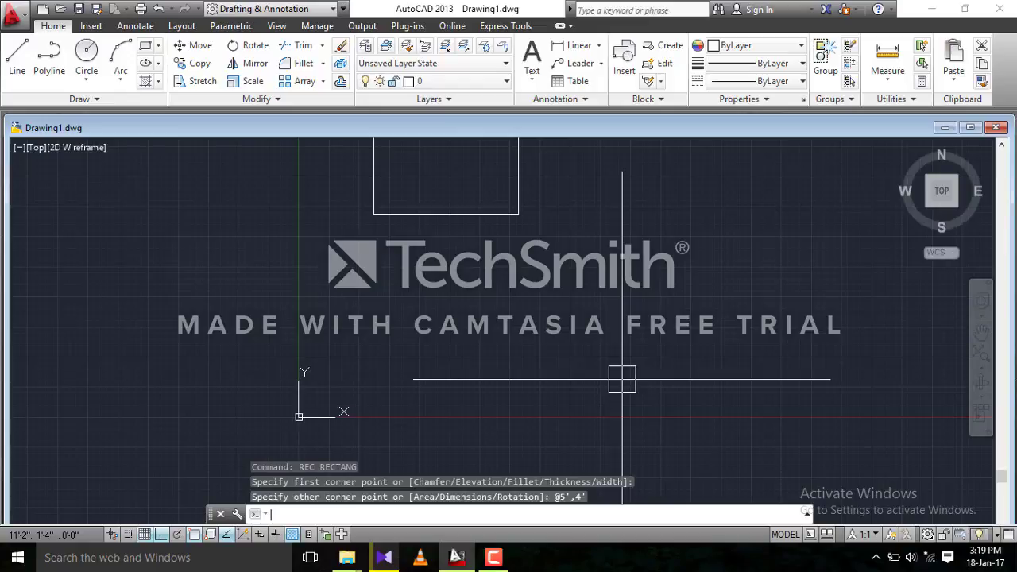
- Finish the 5' by 4' rectangle and zoom to show the entire drawing
key("Return")
type("z")
key("Return")
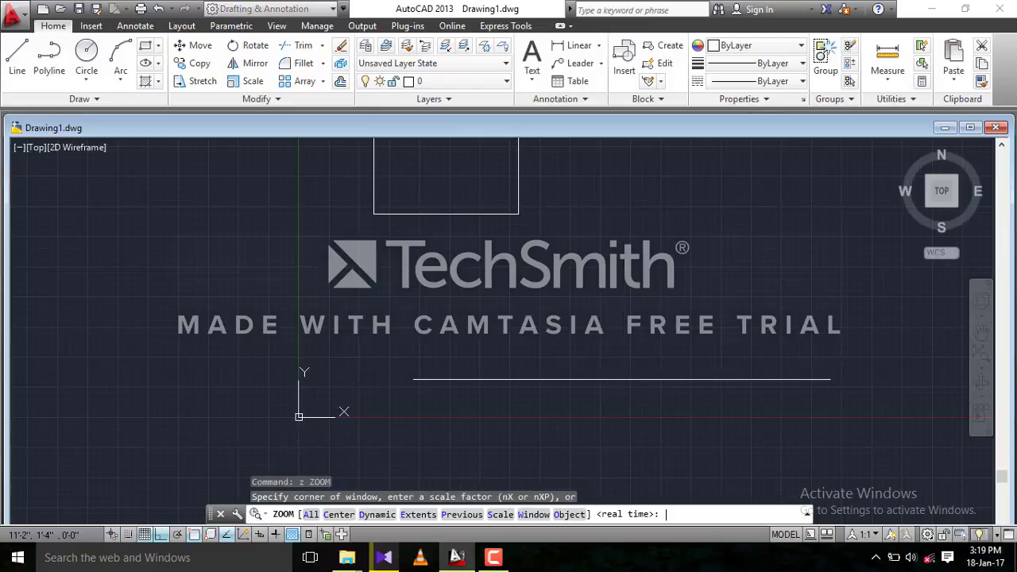
type("a")
key("Return")
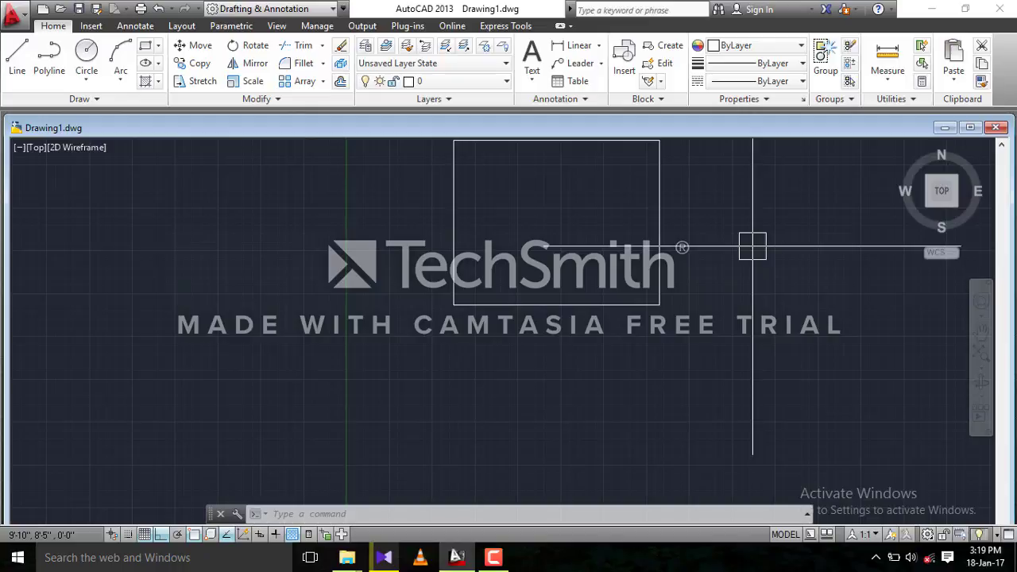
- Erase the rectangle using a crossing window selection
left_click(752, 246)
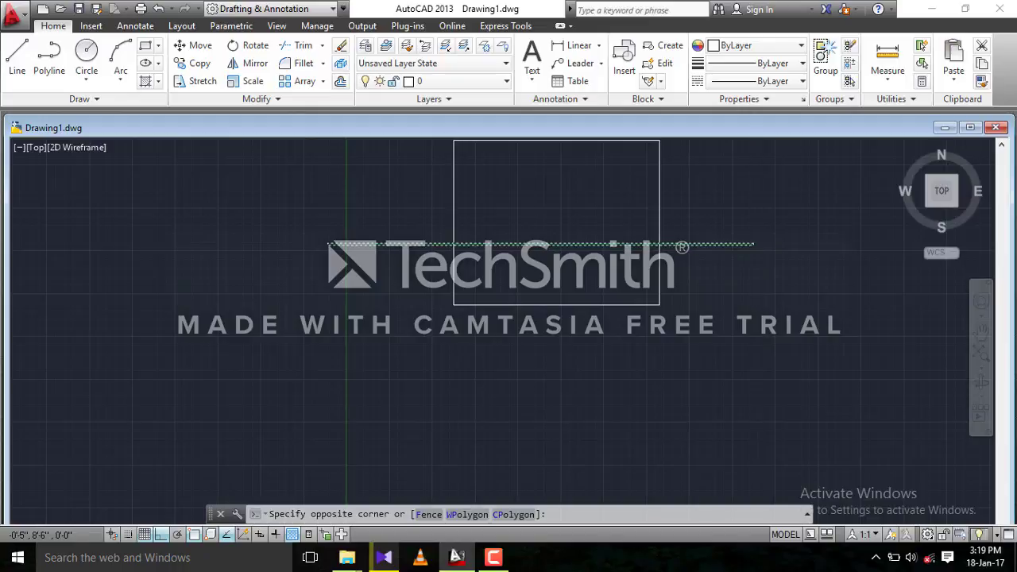
left_click(329, 229)
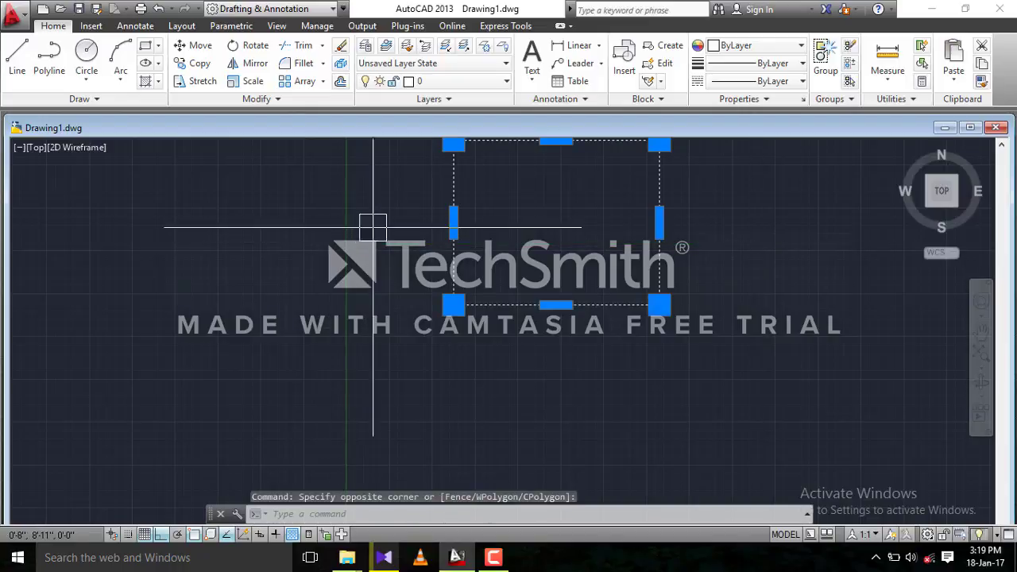
key("Delete")
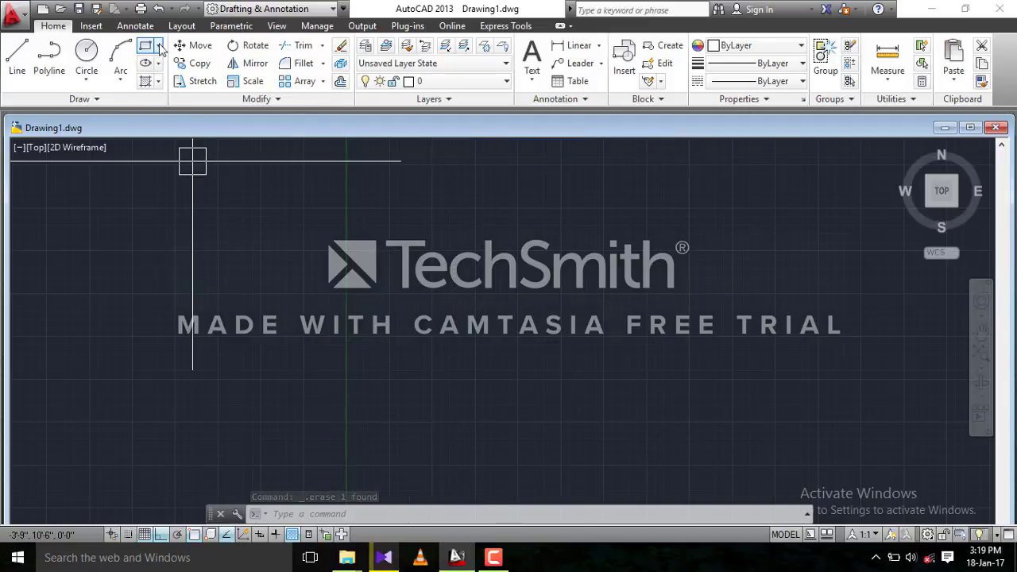
left_click(159, 48)
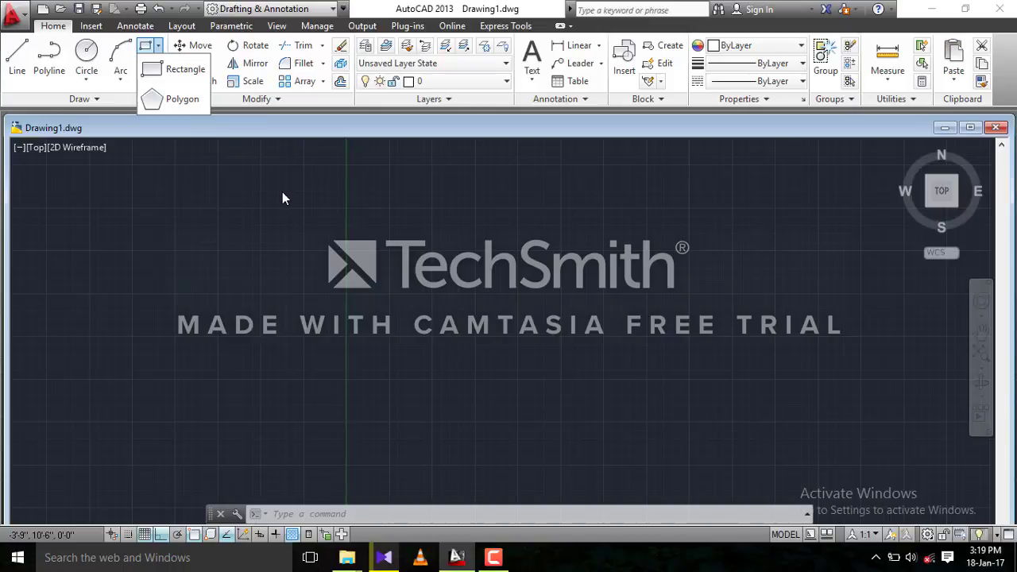
left_click(256, 210)
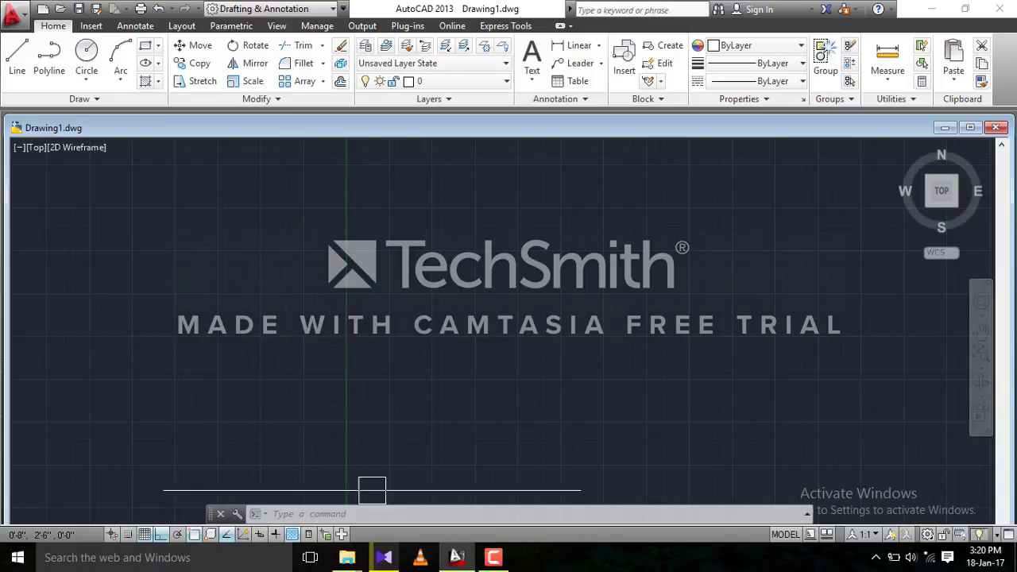
- Draw a 6-sided polygon circumscribed about a circle, centred left of the drawing's centre
type("PO")
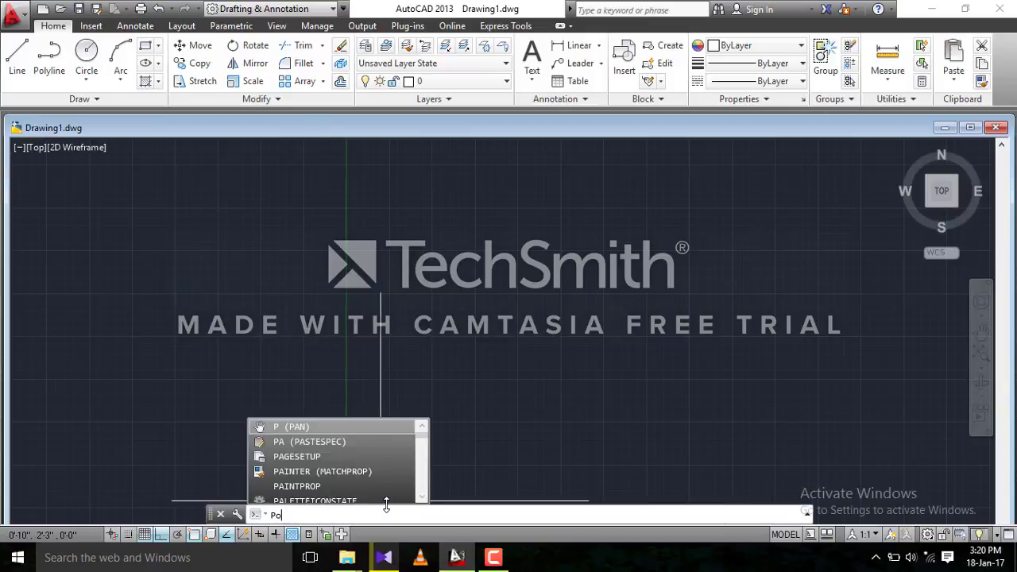
type("l")
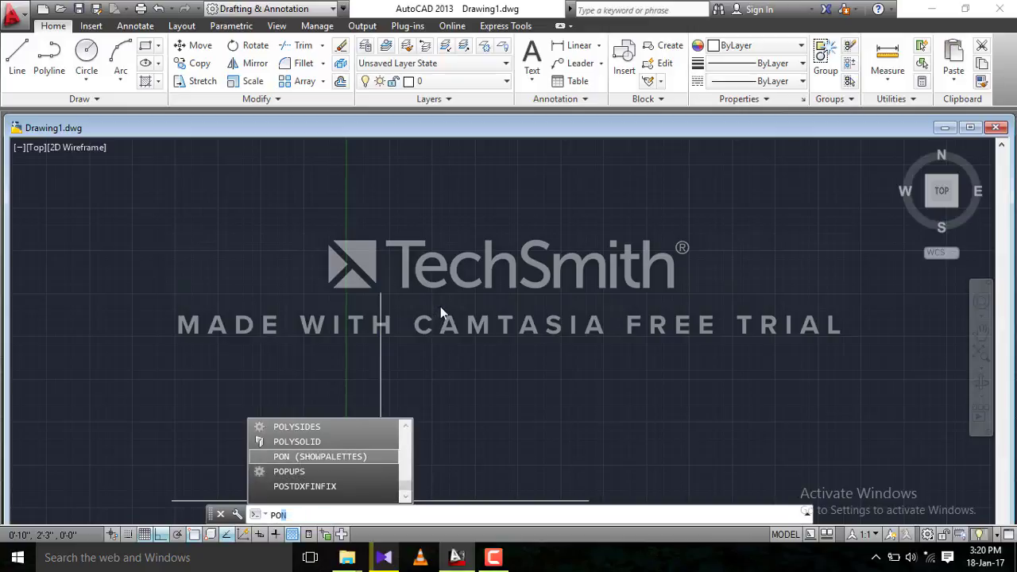
key("BackSpace")
type("L")
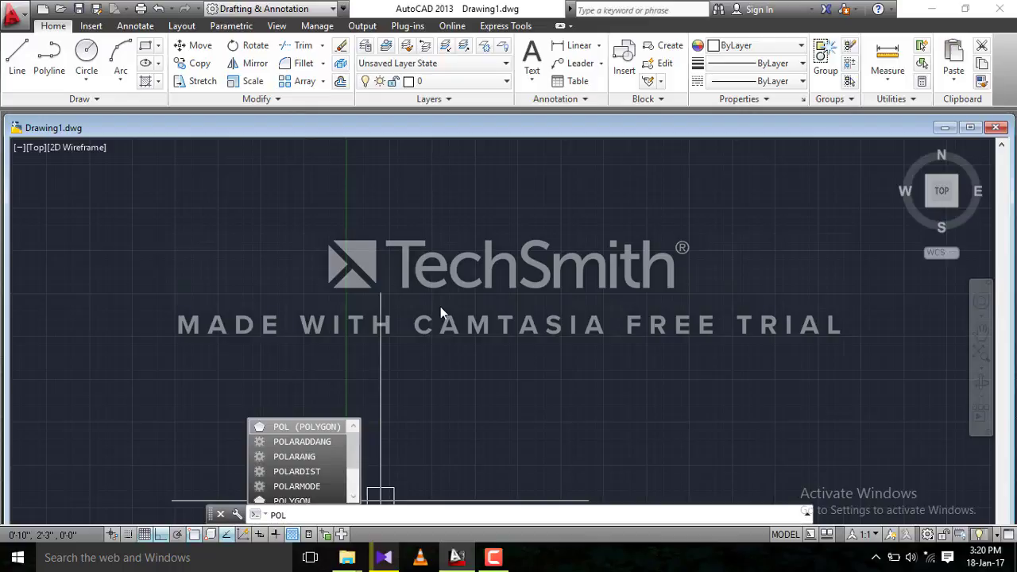
key("Return")
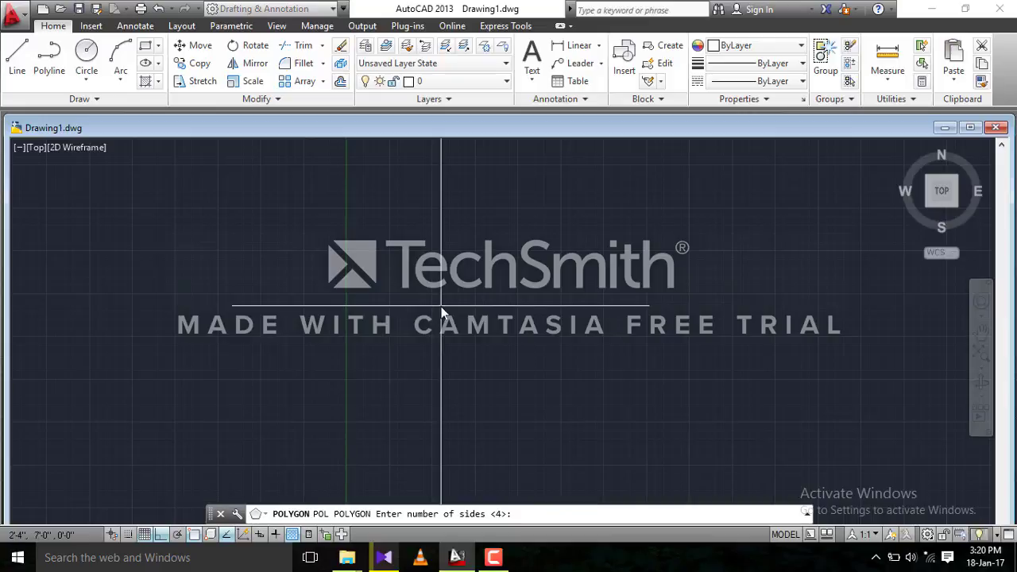
type("6")
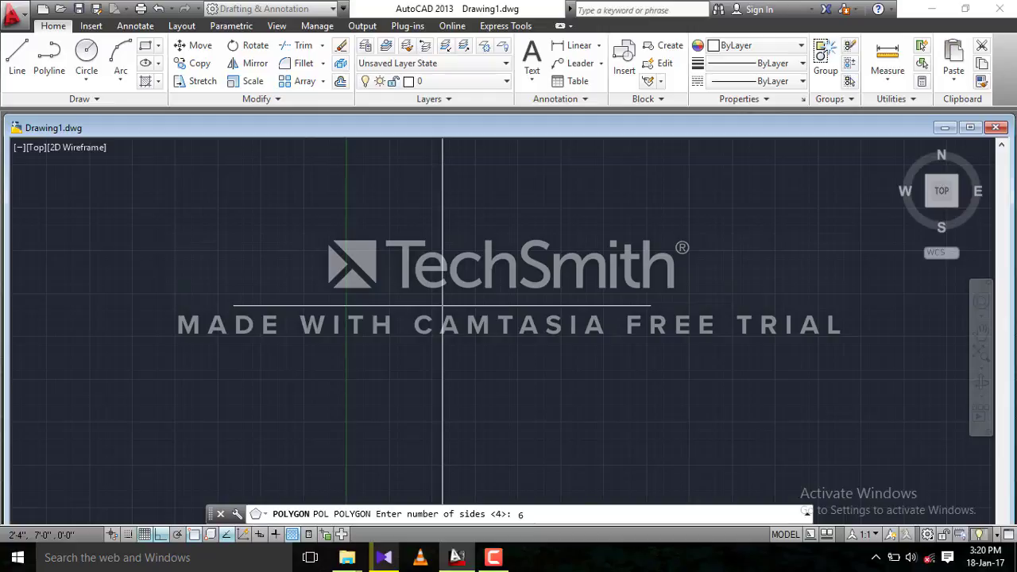
key("Return")
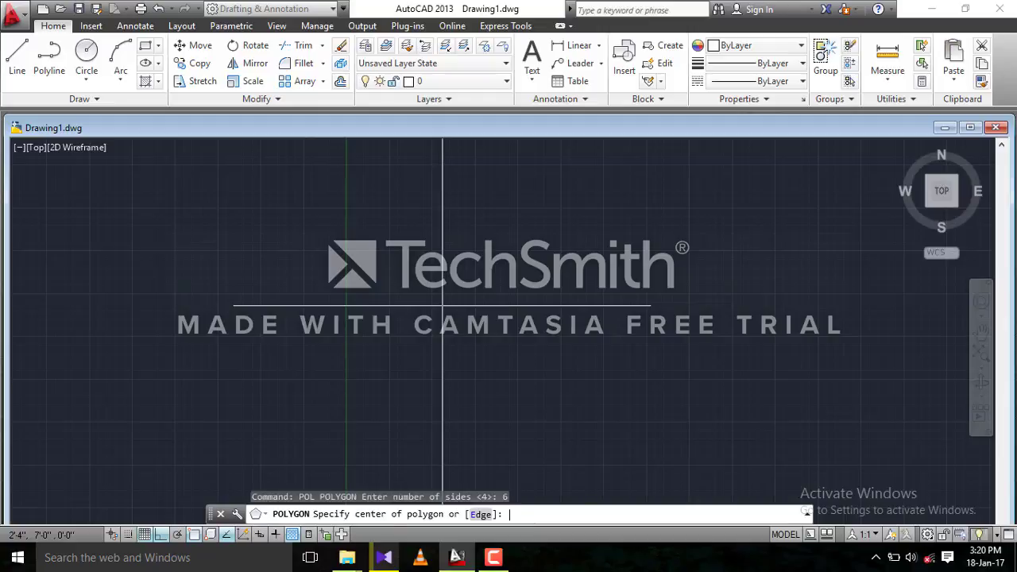
left_click(445, 307)
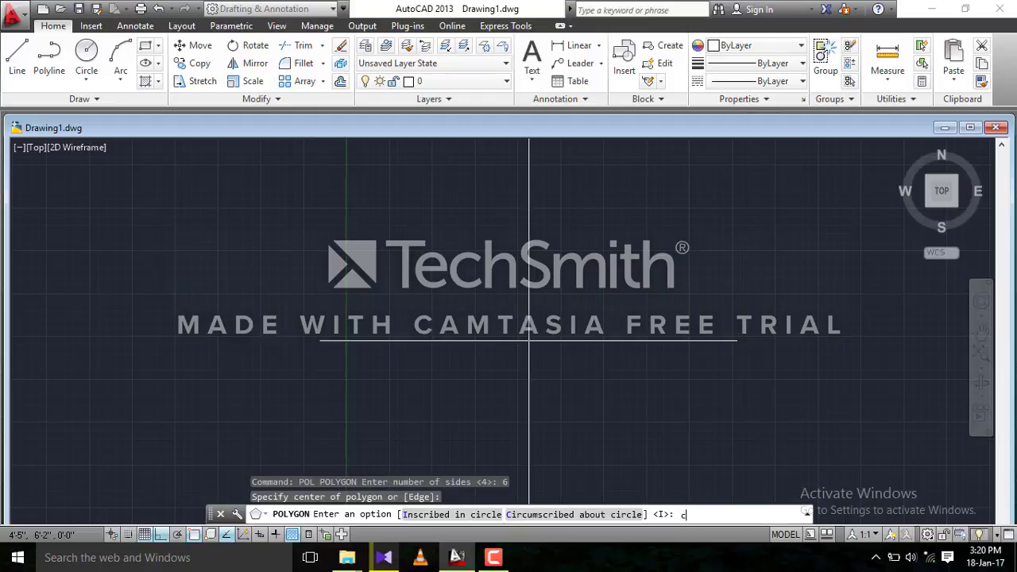
type("c")
key("Return")
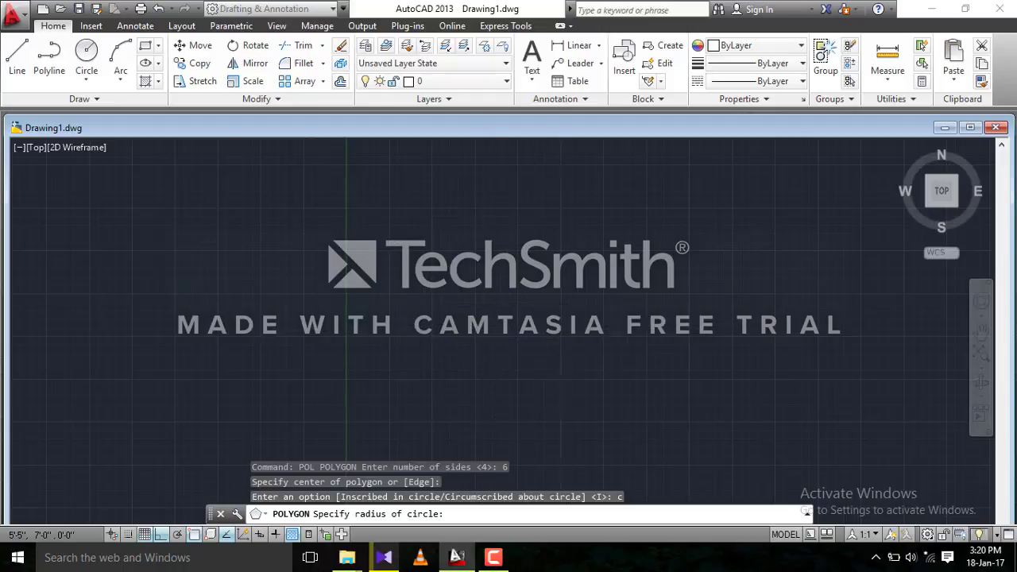
left_click(569, 326)
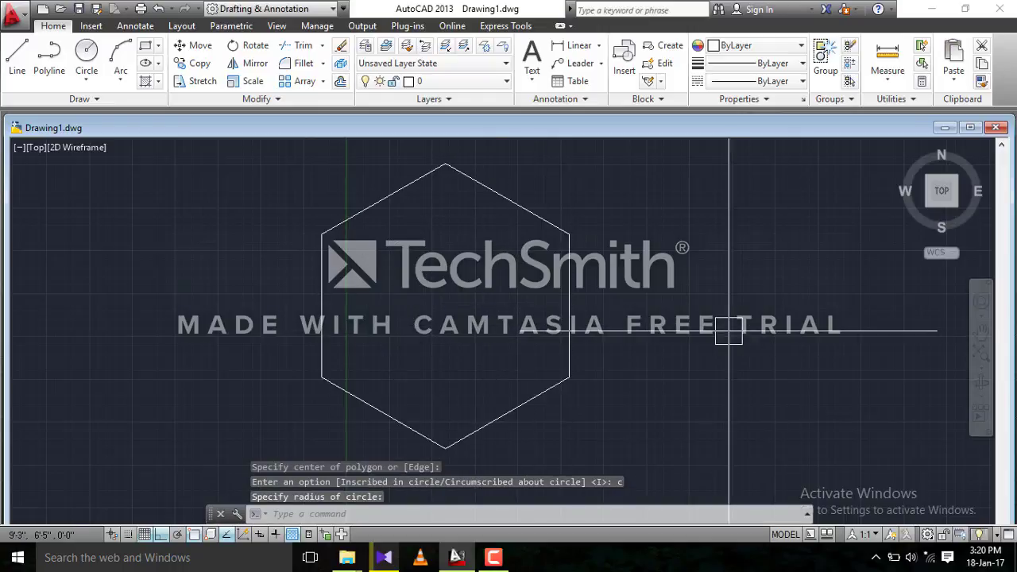
- Draw an 8-sided polygon inscribed in a circle to the right of the hexagon
type("pol")
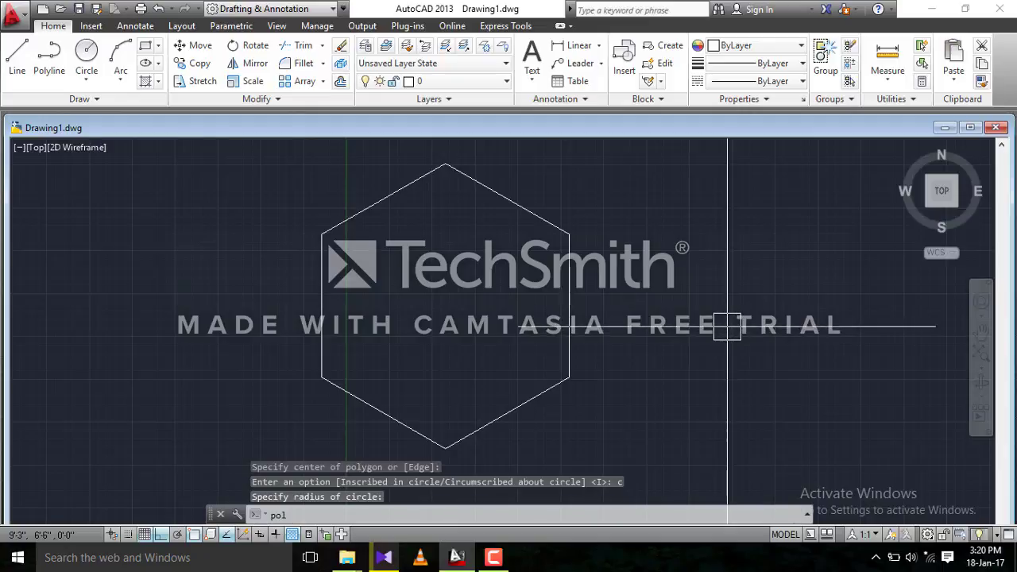
key("Return")
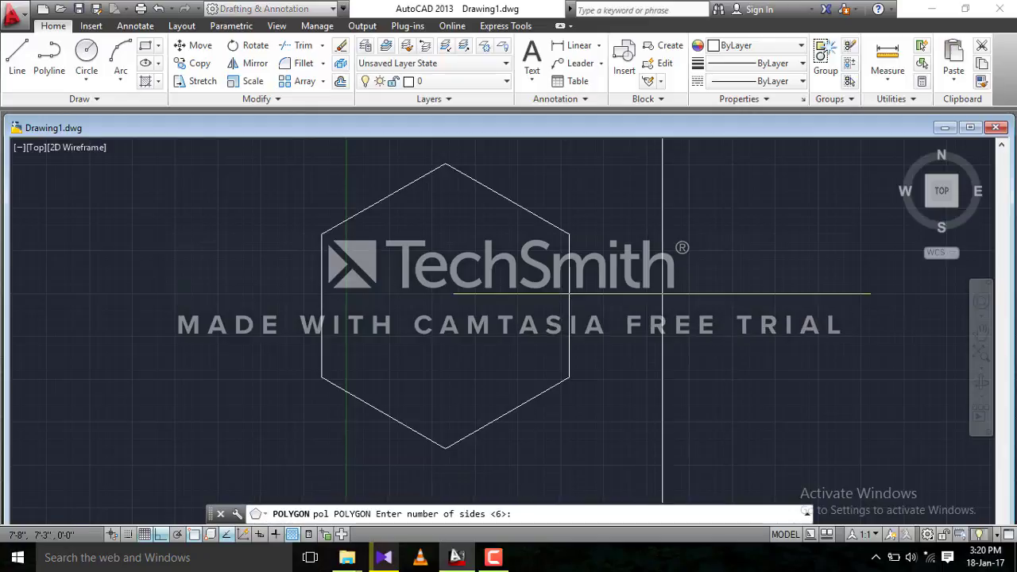
type("8")
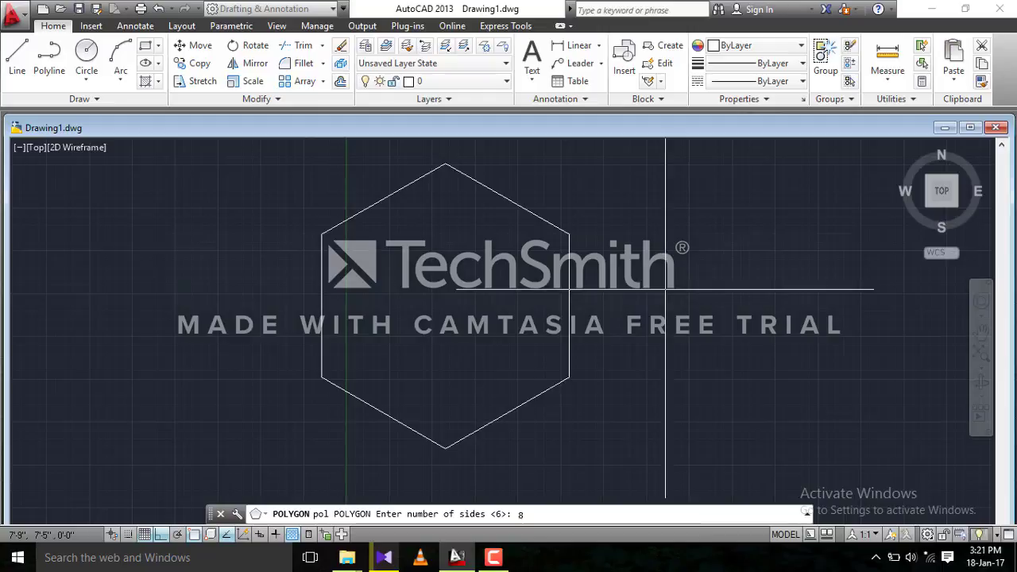
key("Return")
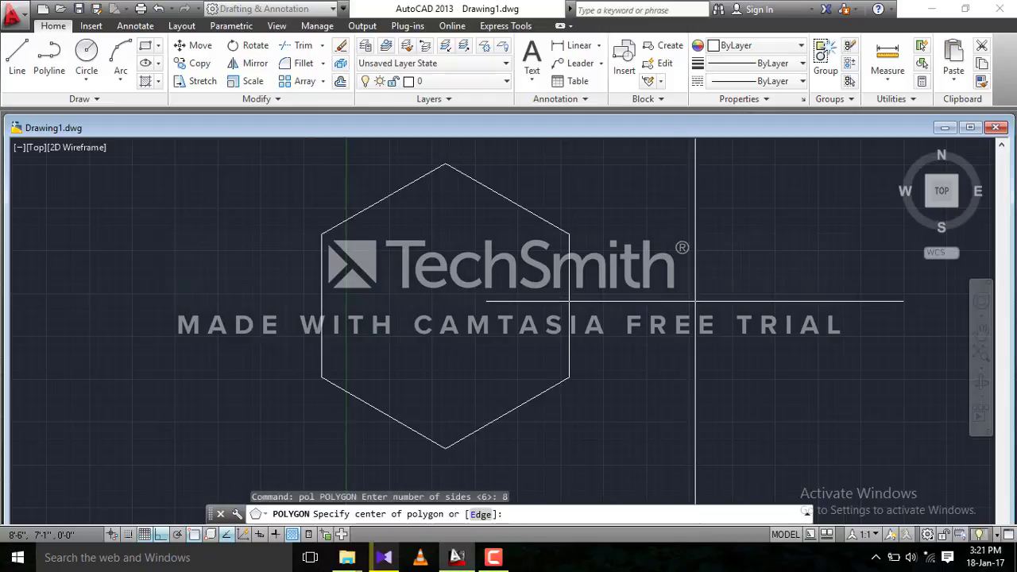
left_click(696, 301)
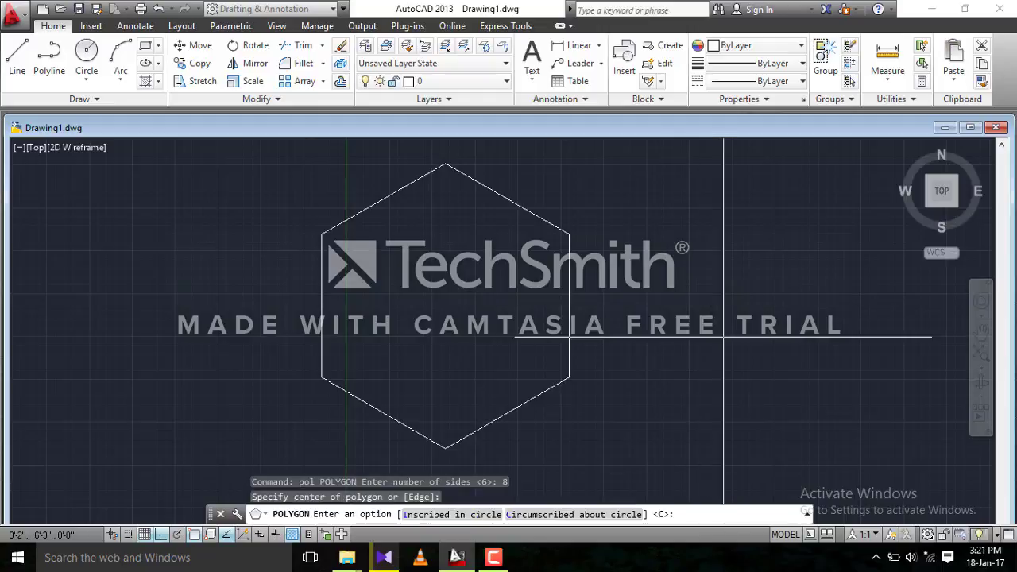
type("i")
key("Return")
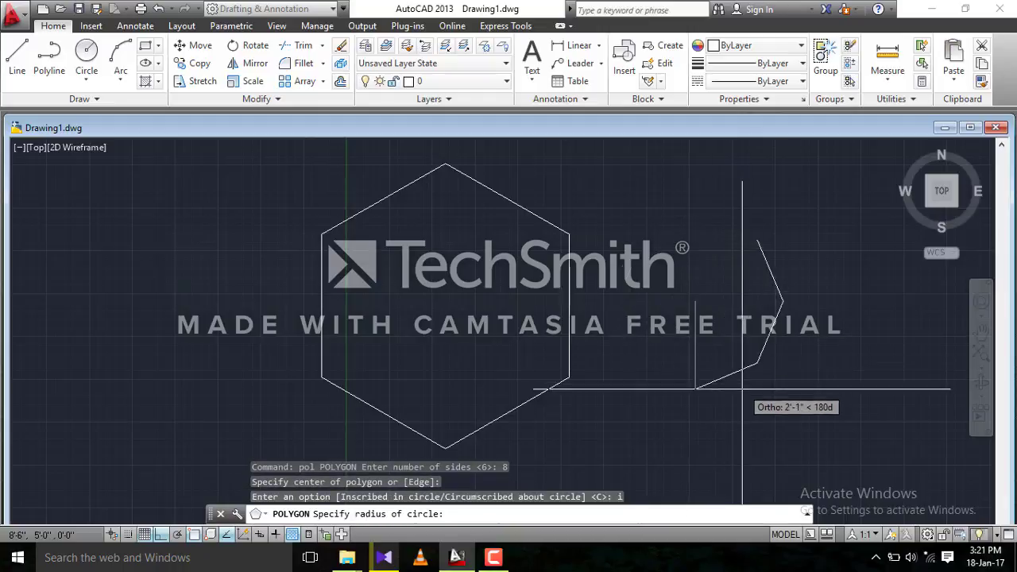
left_click(744, 415)
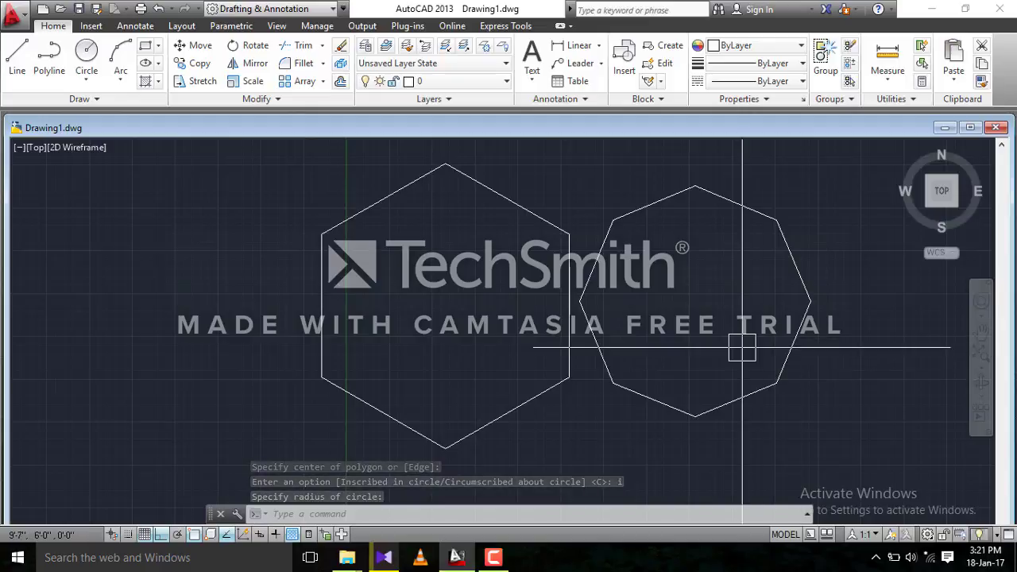
- Select the hexagon and octagon with a right-to-left crossing window
left_click(801, 189)
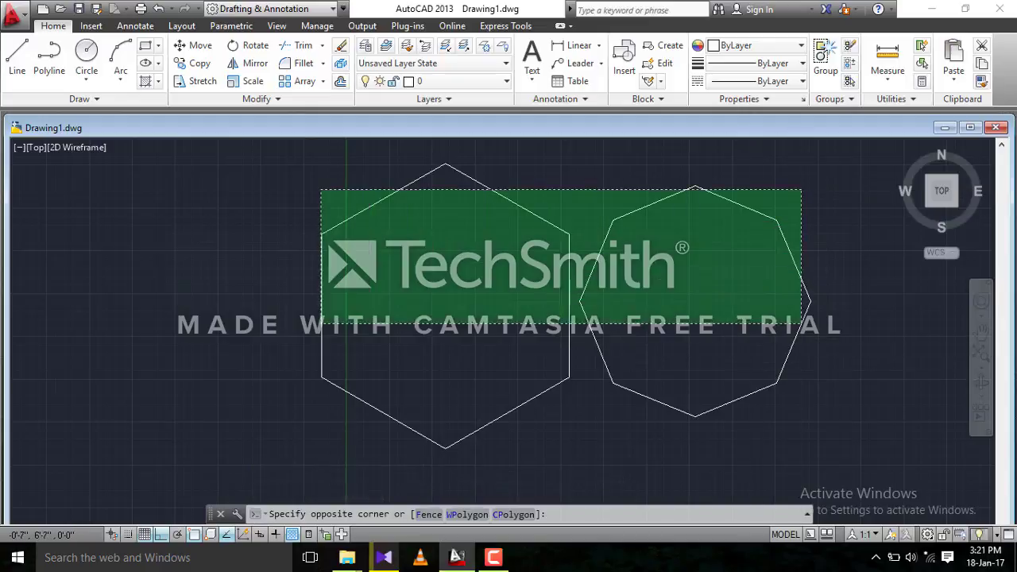
left_click(294, 353)
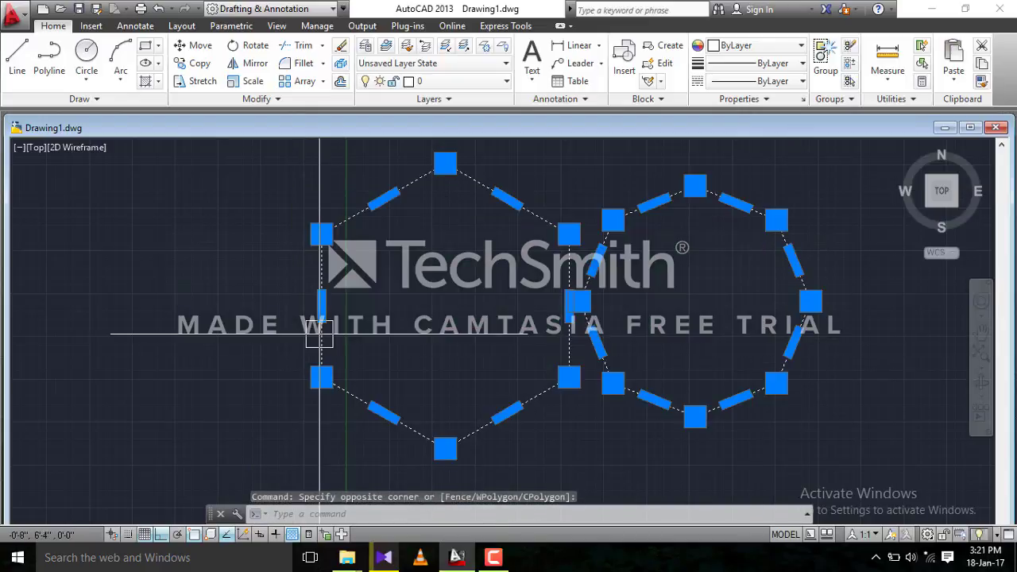